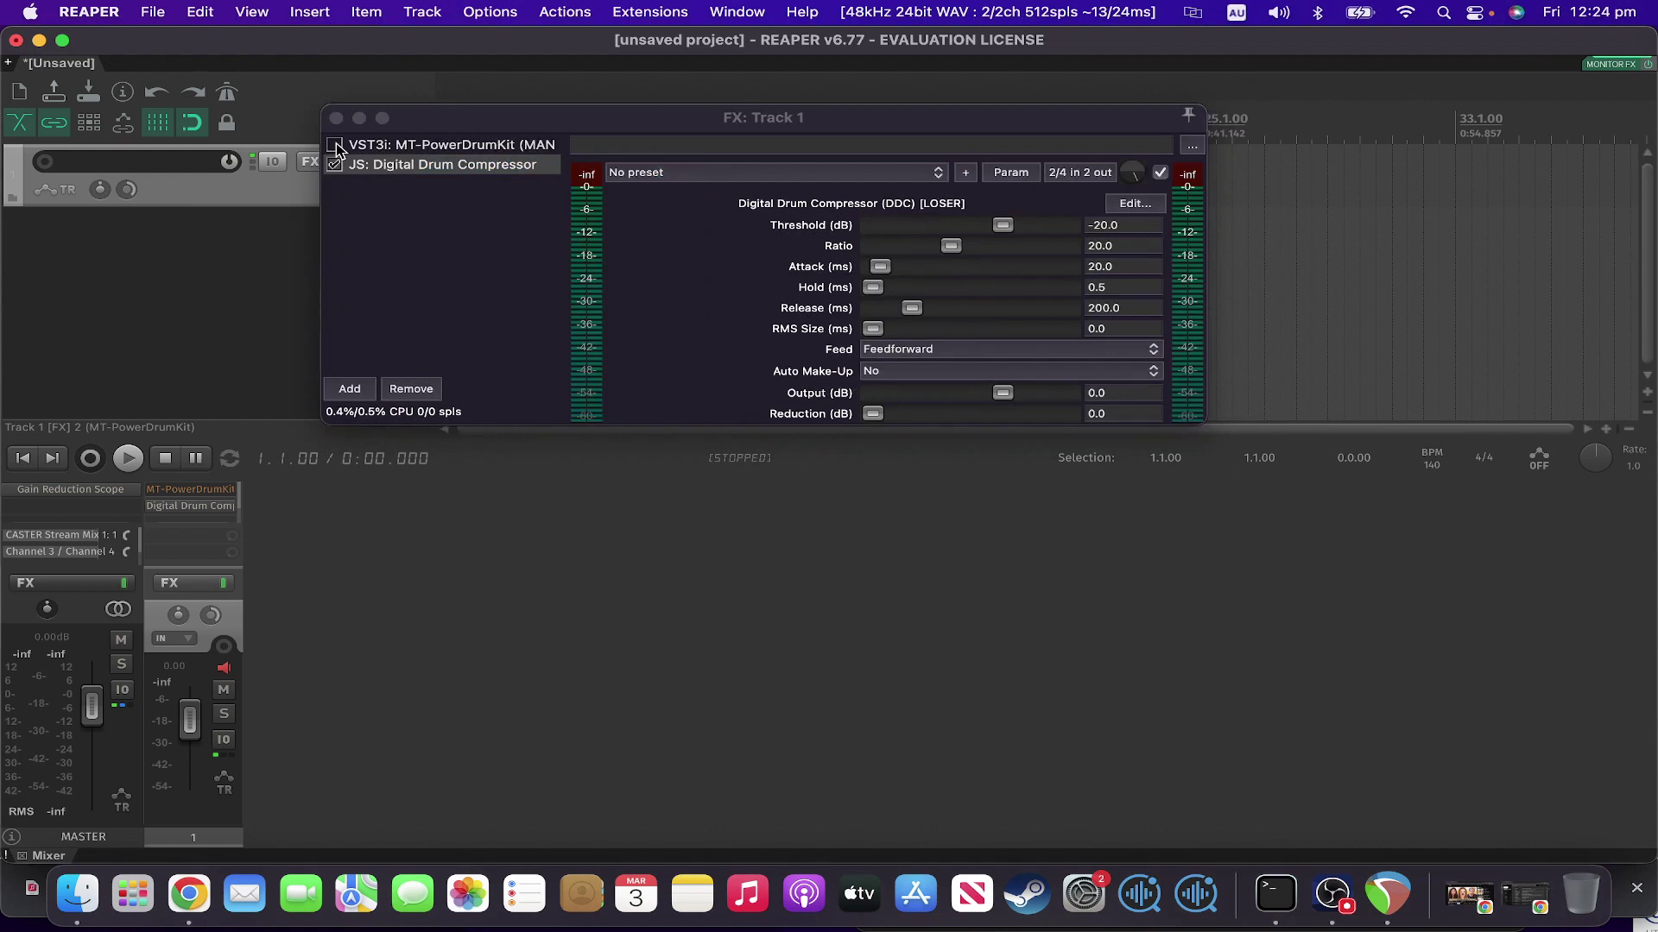
- Lower Track 1's Digital Drum Compressor threshold to -33.3 dB for about 16 dB of gain reduction
{"action": "left_click", "coordinate": [337, 148]}
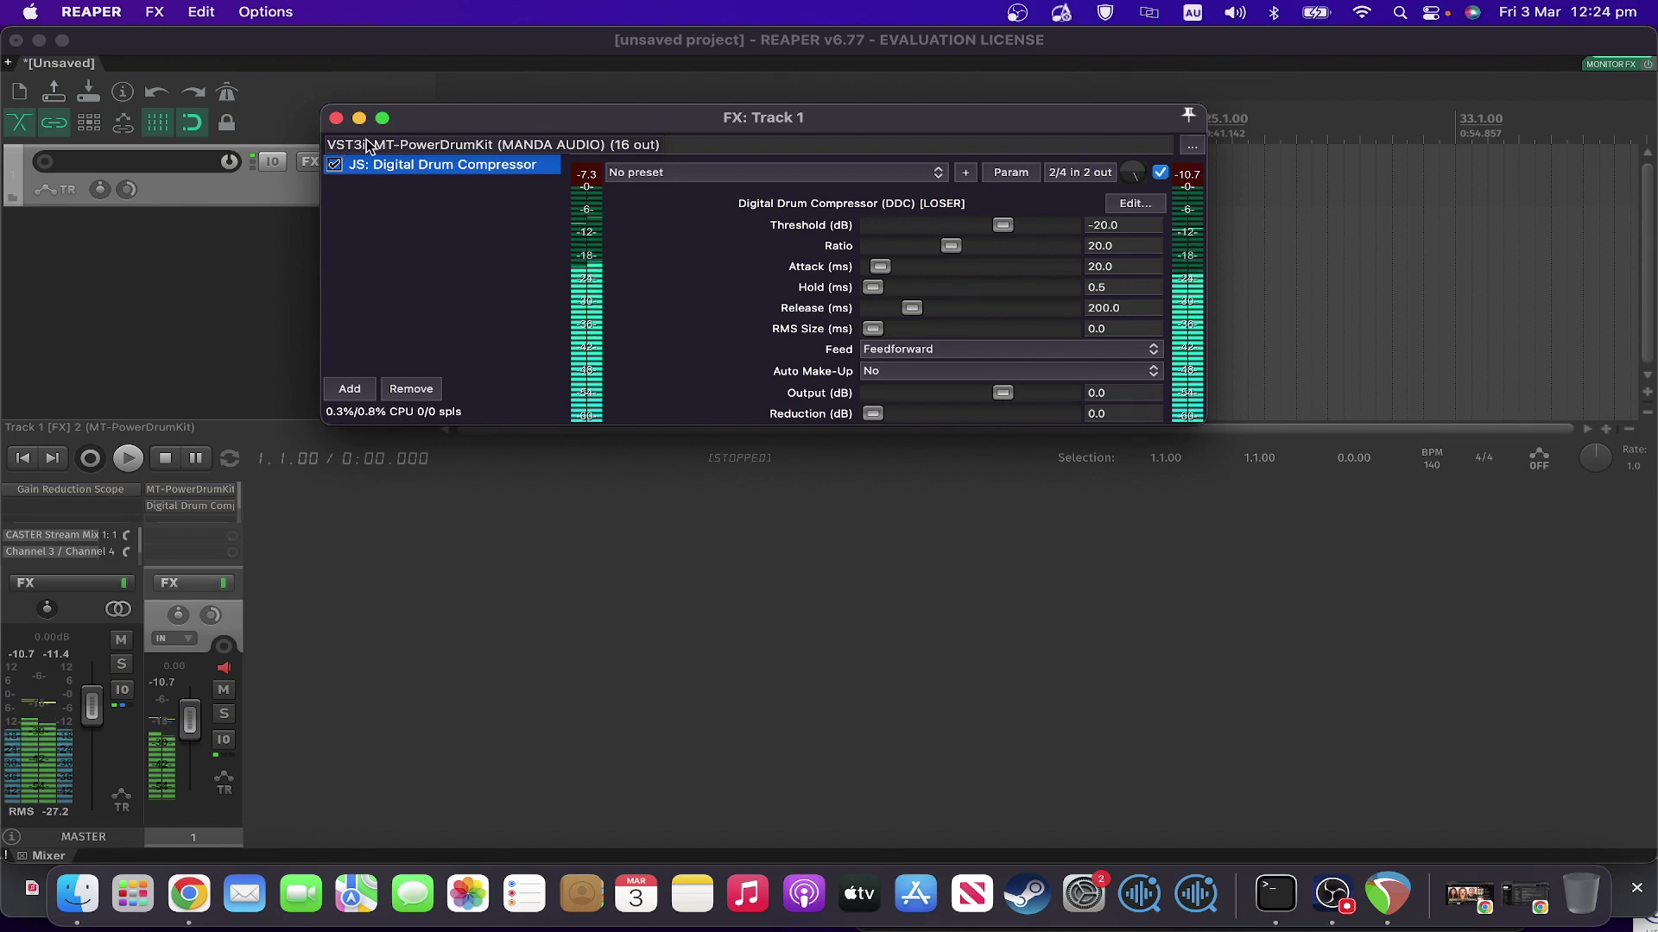
{"action": "left_click", "coordinate": [1003, 226]}
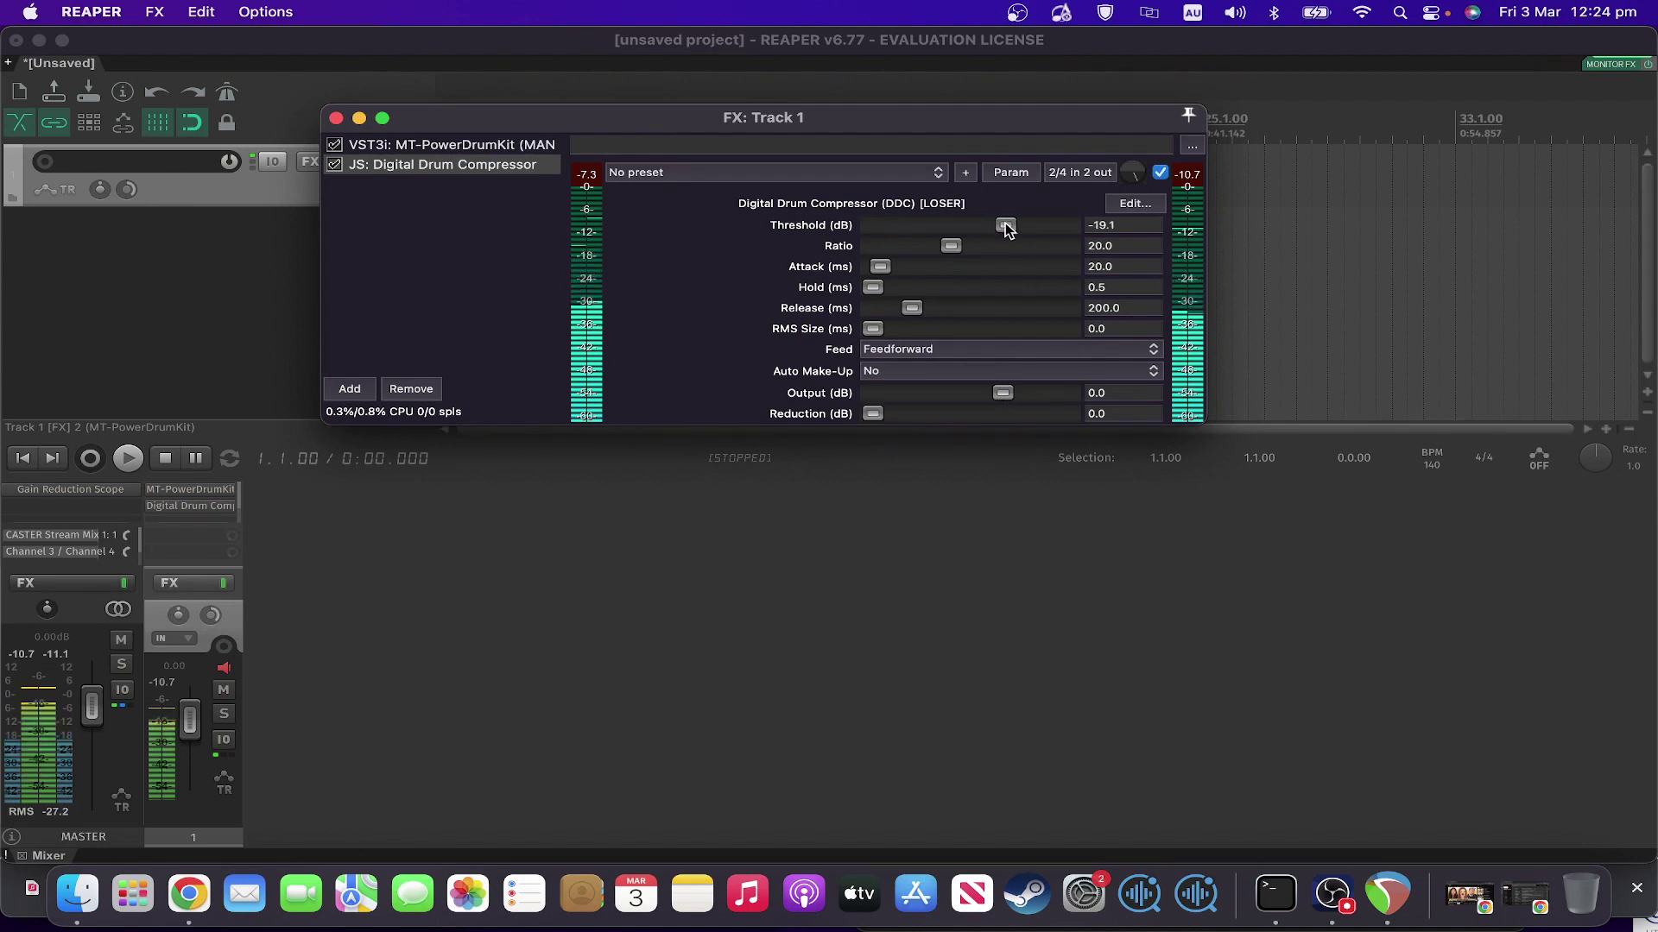
{"action": "left_click_drag", "start_coordinate": [1002, 225], "coordinate": [962, 236]}
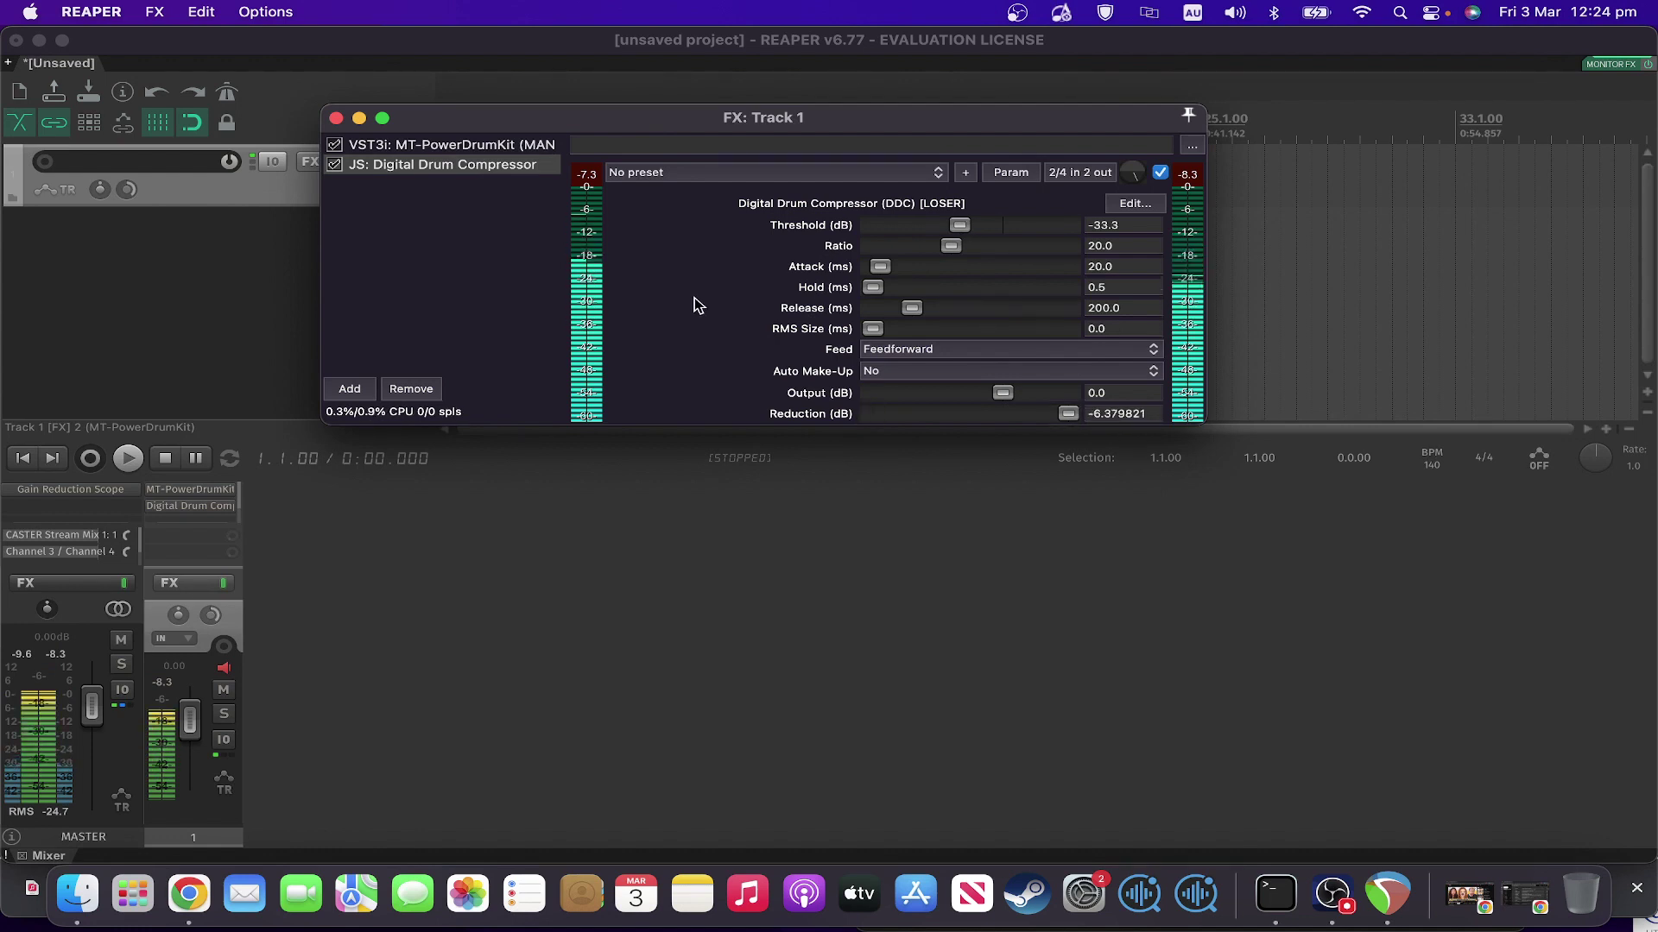
- Add JS: Gain Reduction Scope after the compressor on Track 1, then view and close the master's scope
{"action": "left_click", "coordinate": [349, 389]}
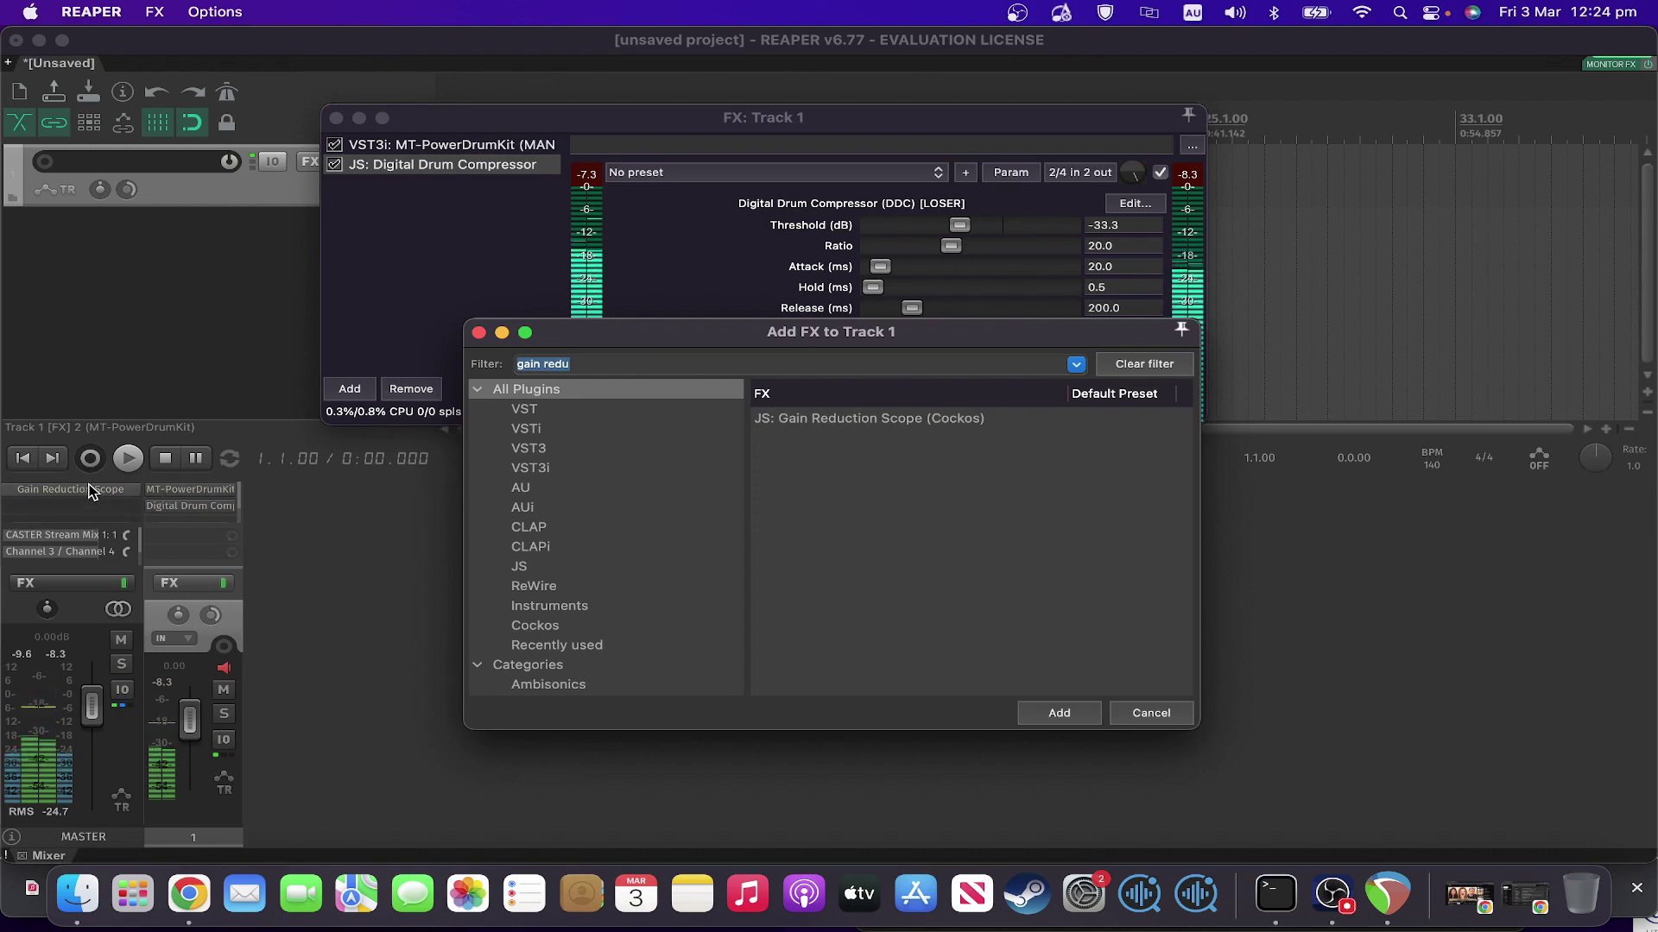
{"action": "double_click", "coordinate": [855, 422]}
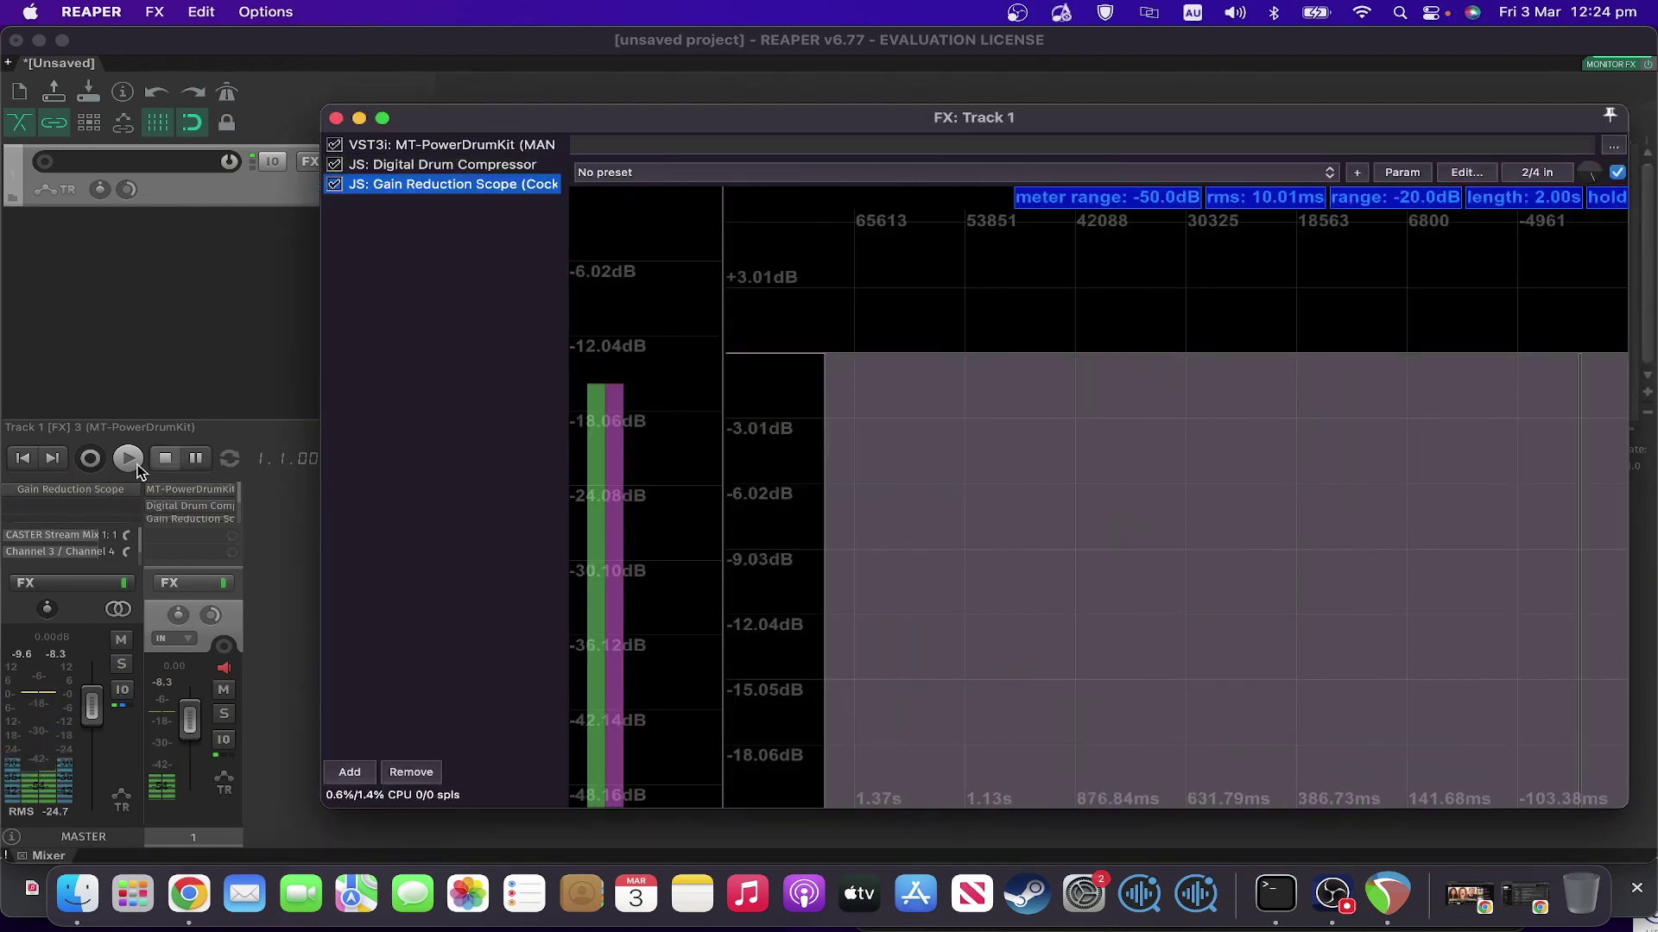
{"action": "left_click", "coordinate": [86, 489]}
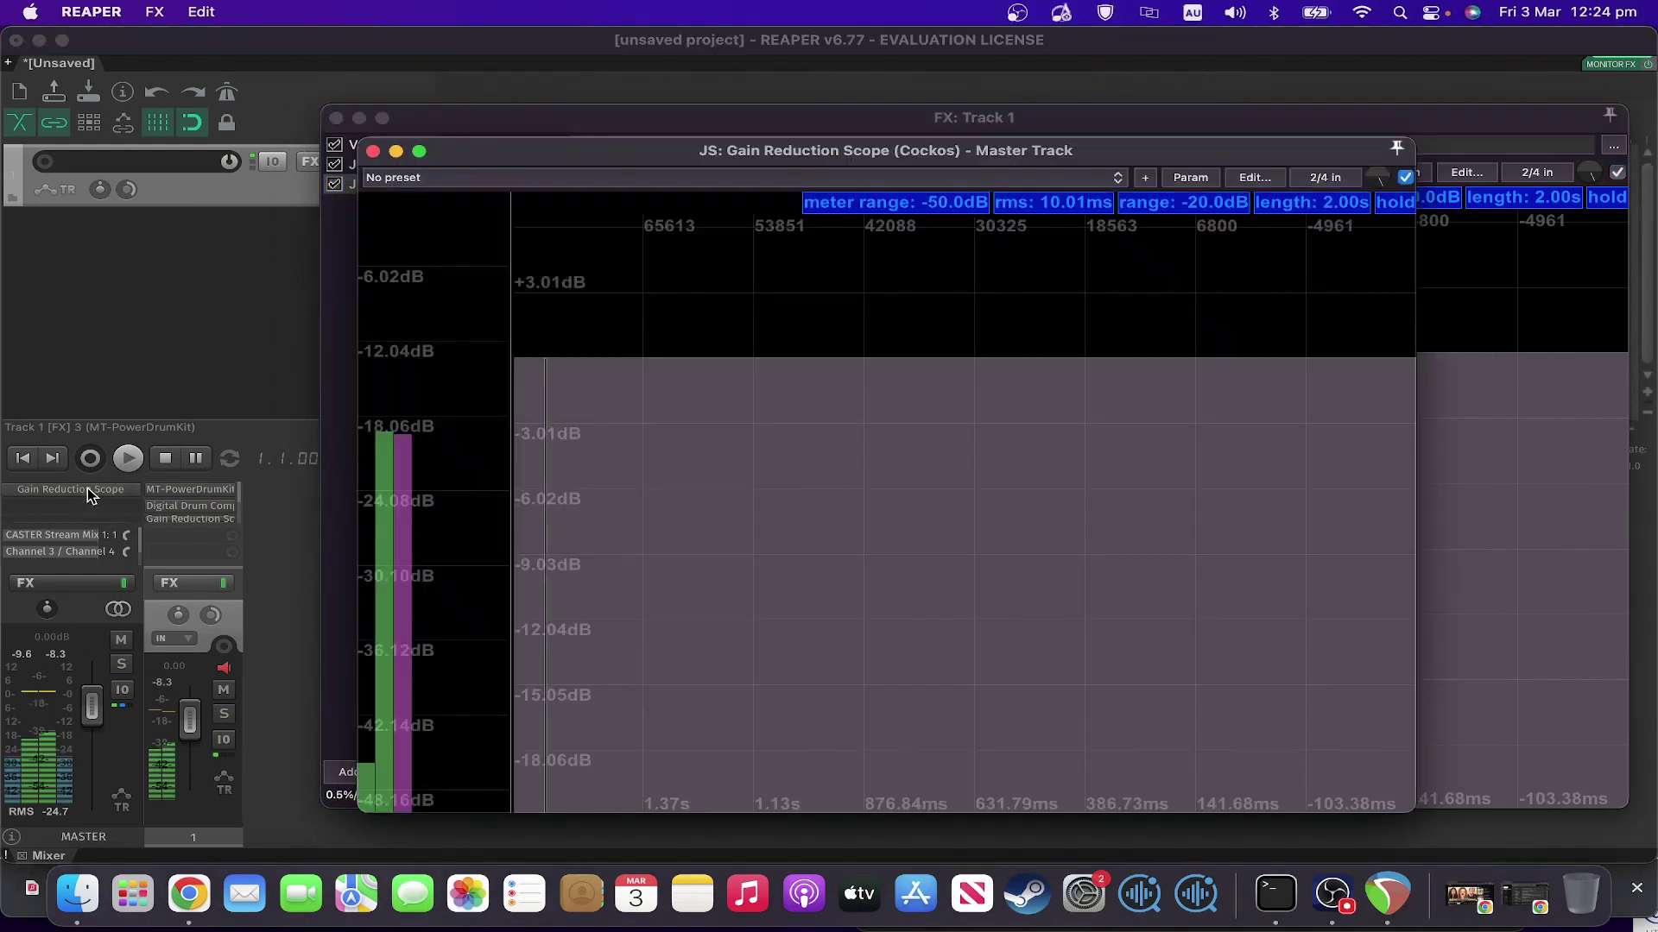
{"action": "left_click", "coordinate": [372, 151]}
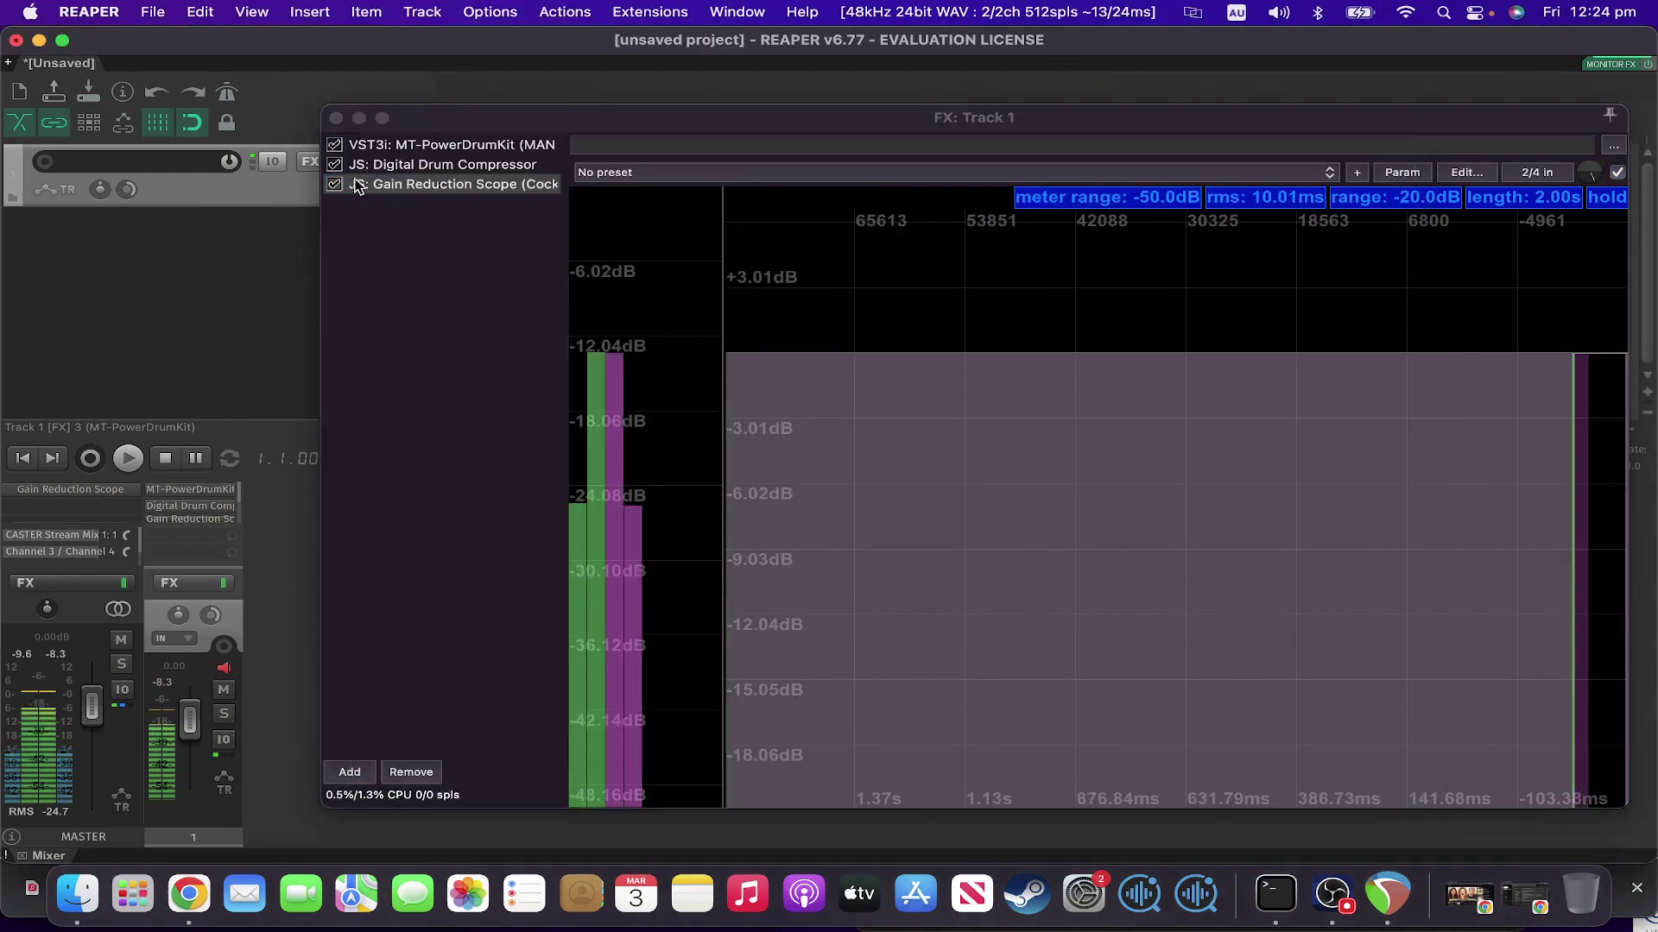
- Delete the Gain Reduction Scope effect from the master track's mixer strip
{"action": "right_click", "coordinate": [80, 491]}
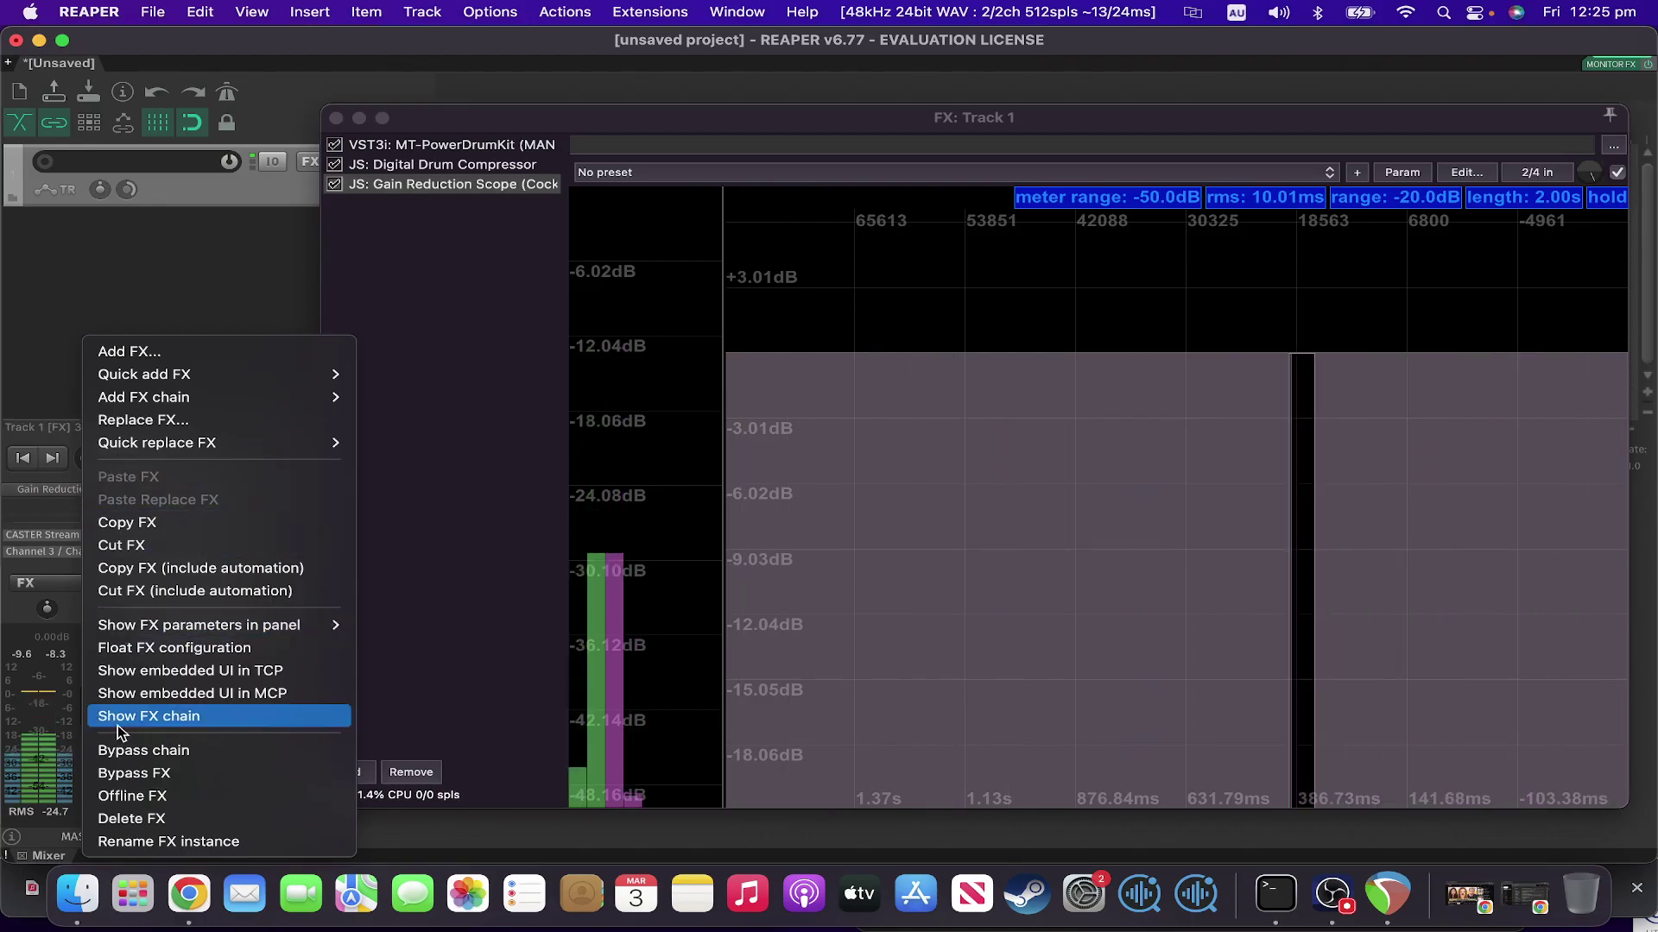
{"action": "left_click", "coordinate": [107, 812]}
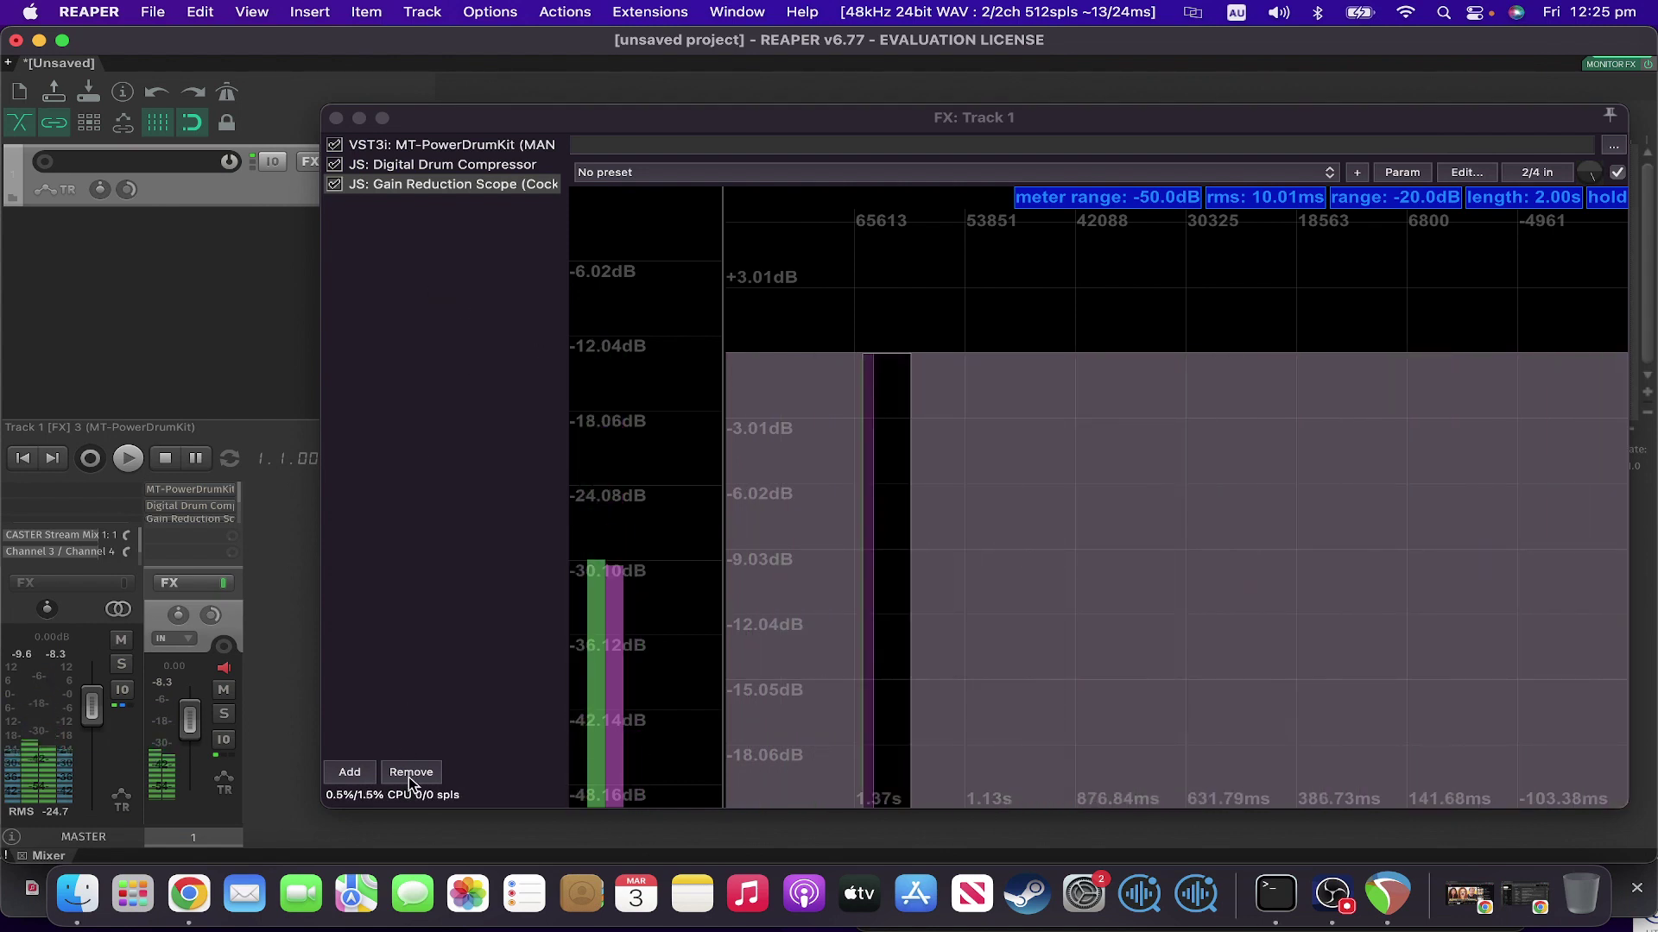
- Bypass MT-PowerDrumKit and remove the Gain Reduction Scope from Track 1's effect chain
{"action": "left_click", "coordinate": [334, 144]}
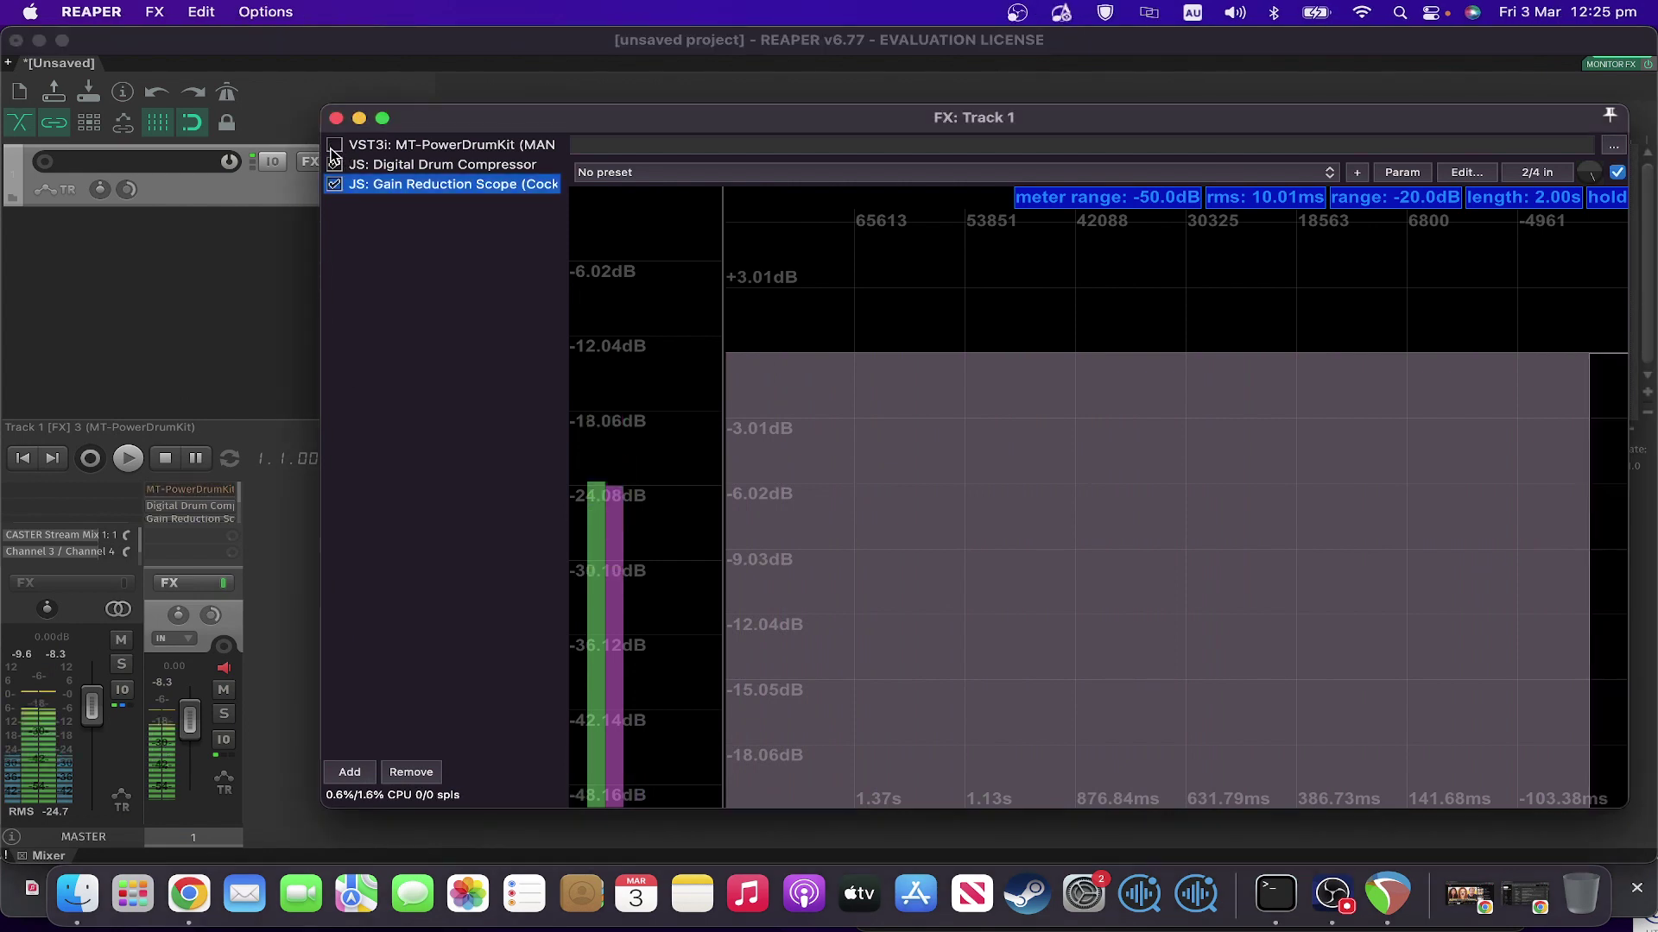
{"action": "left_click", "coordinate": [429, 776]}
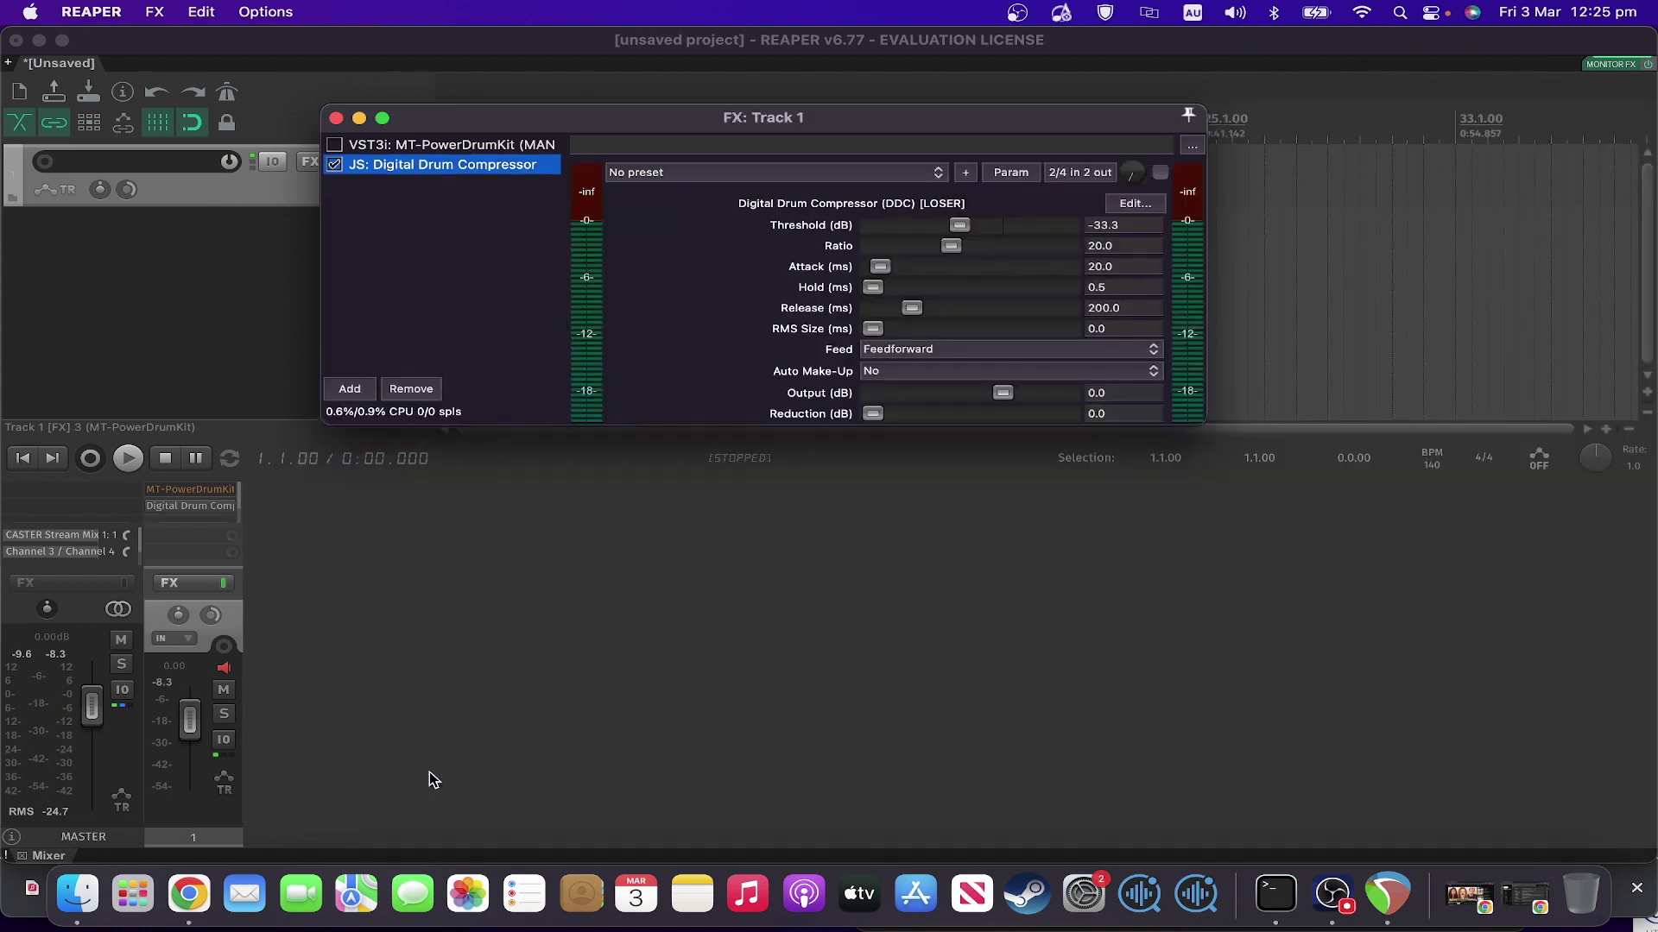
{"action": "left_click", "coordinate": [336, 118]}
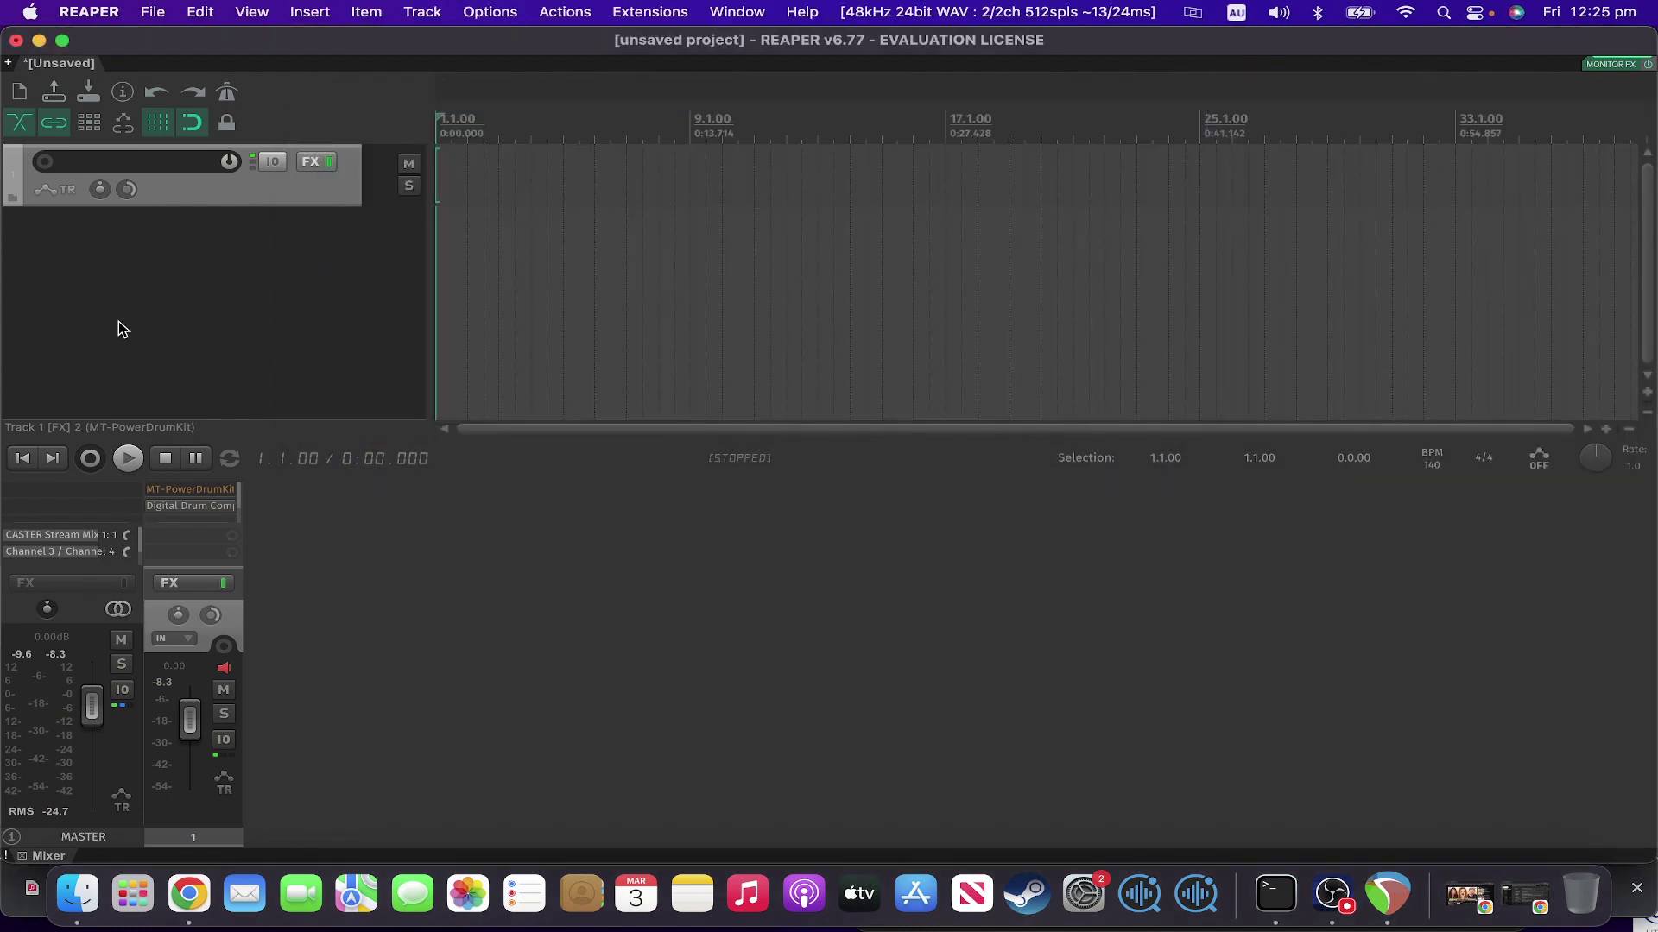
- Rename Track 1 to 'drums'
{"action": "double_click", "coordinate": [120, 159]}
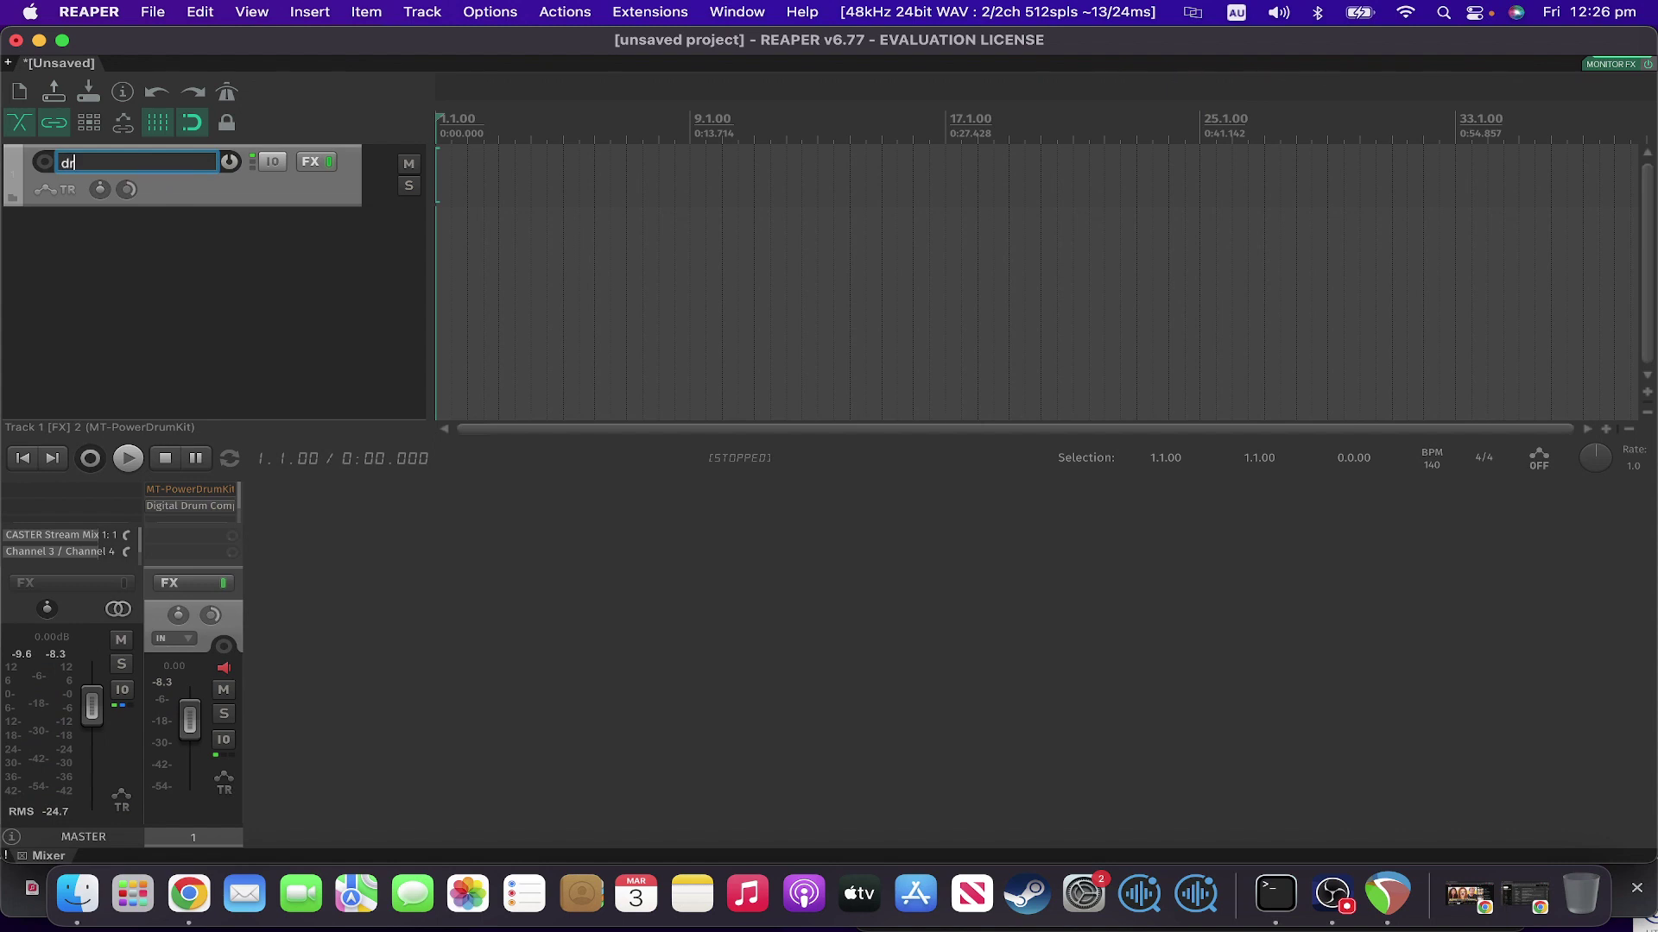
{"action": "type", "text": "drums"}
{"action": "key", "text": "Return"}
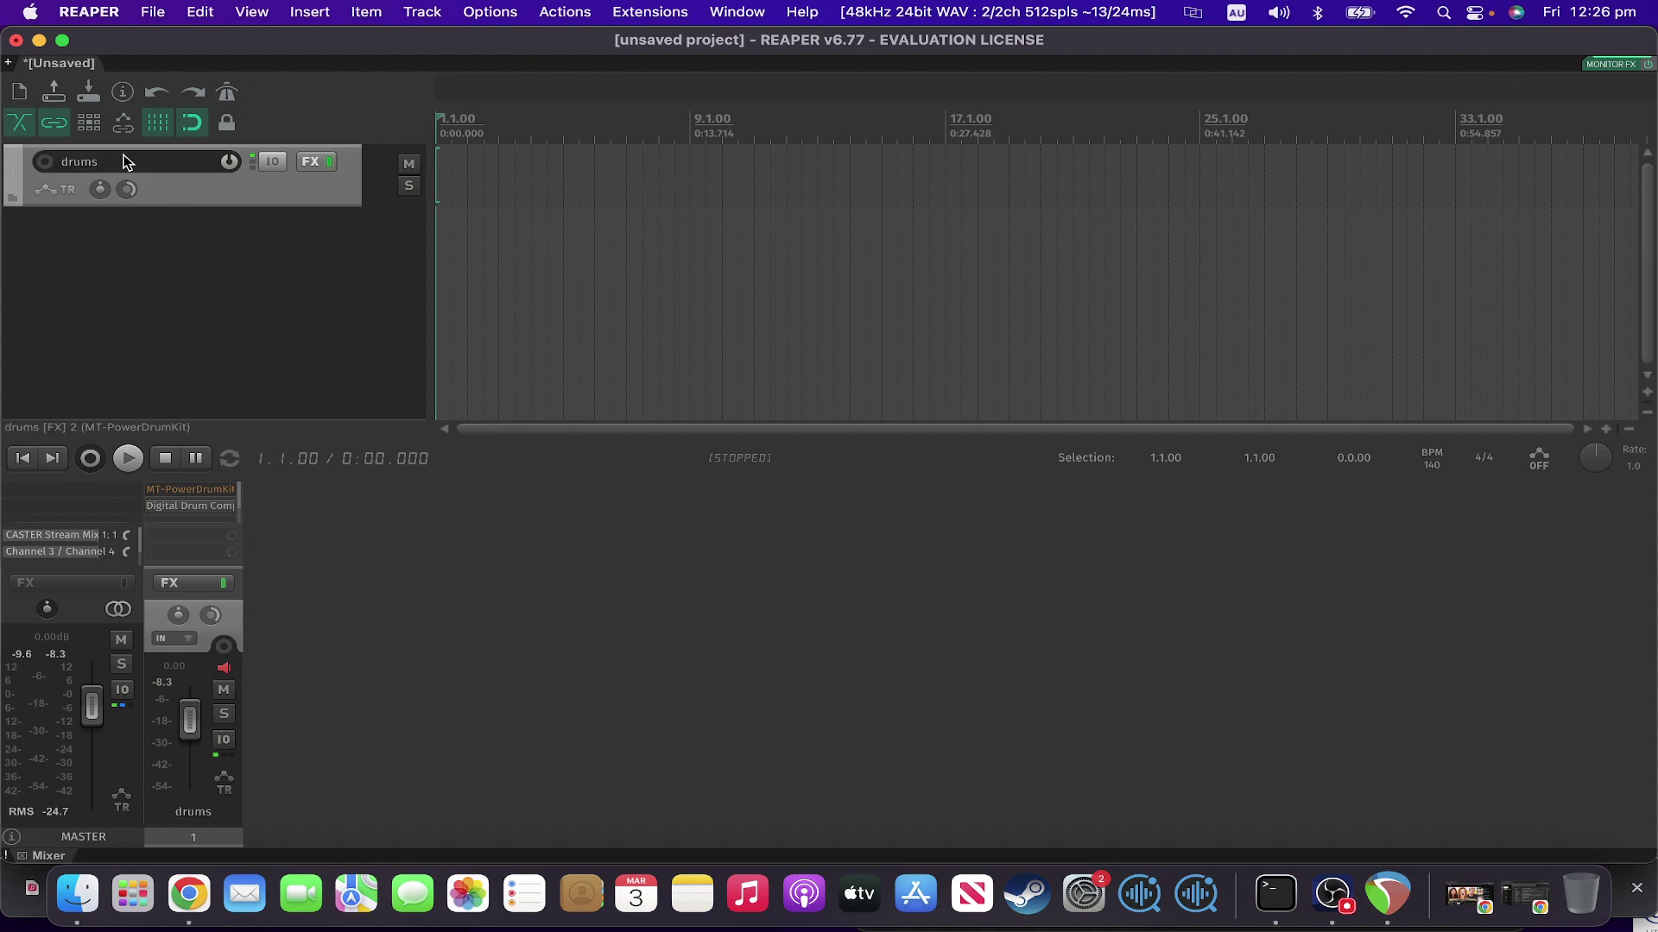
{"action": "left_click", "coordinate": [157, 233]}
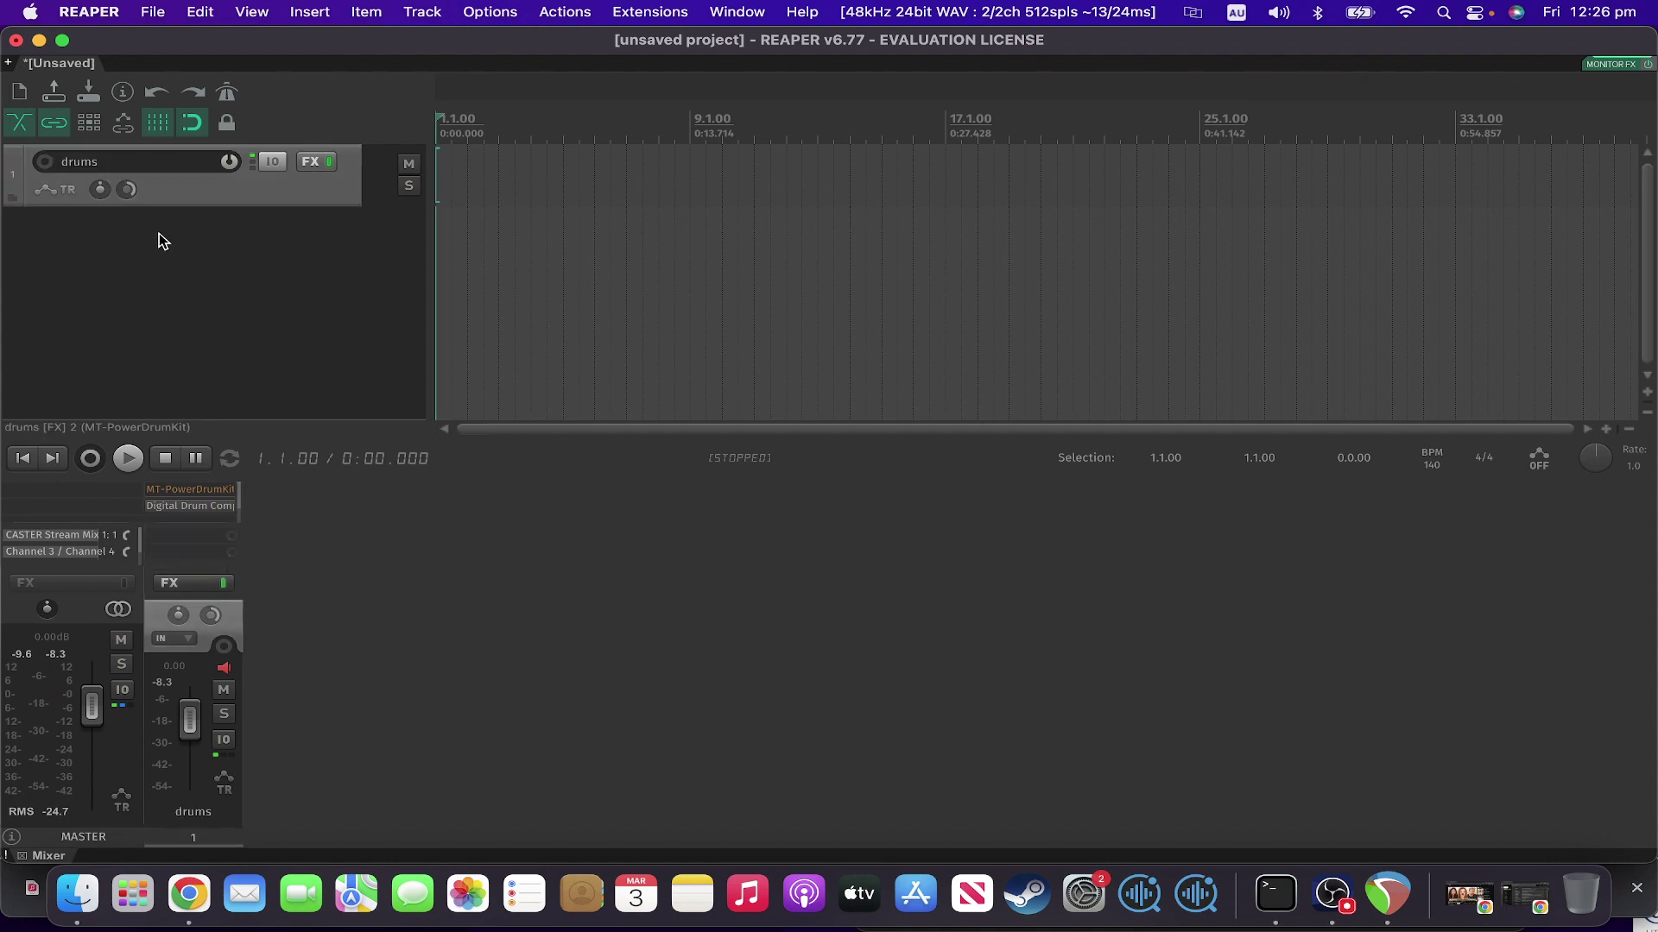
- Create a new track below drums and name it 'grscope'
{"action": "double_click", "coordinate": [173, 249]}
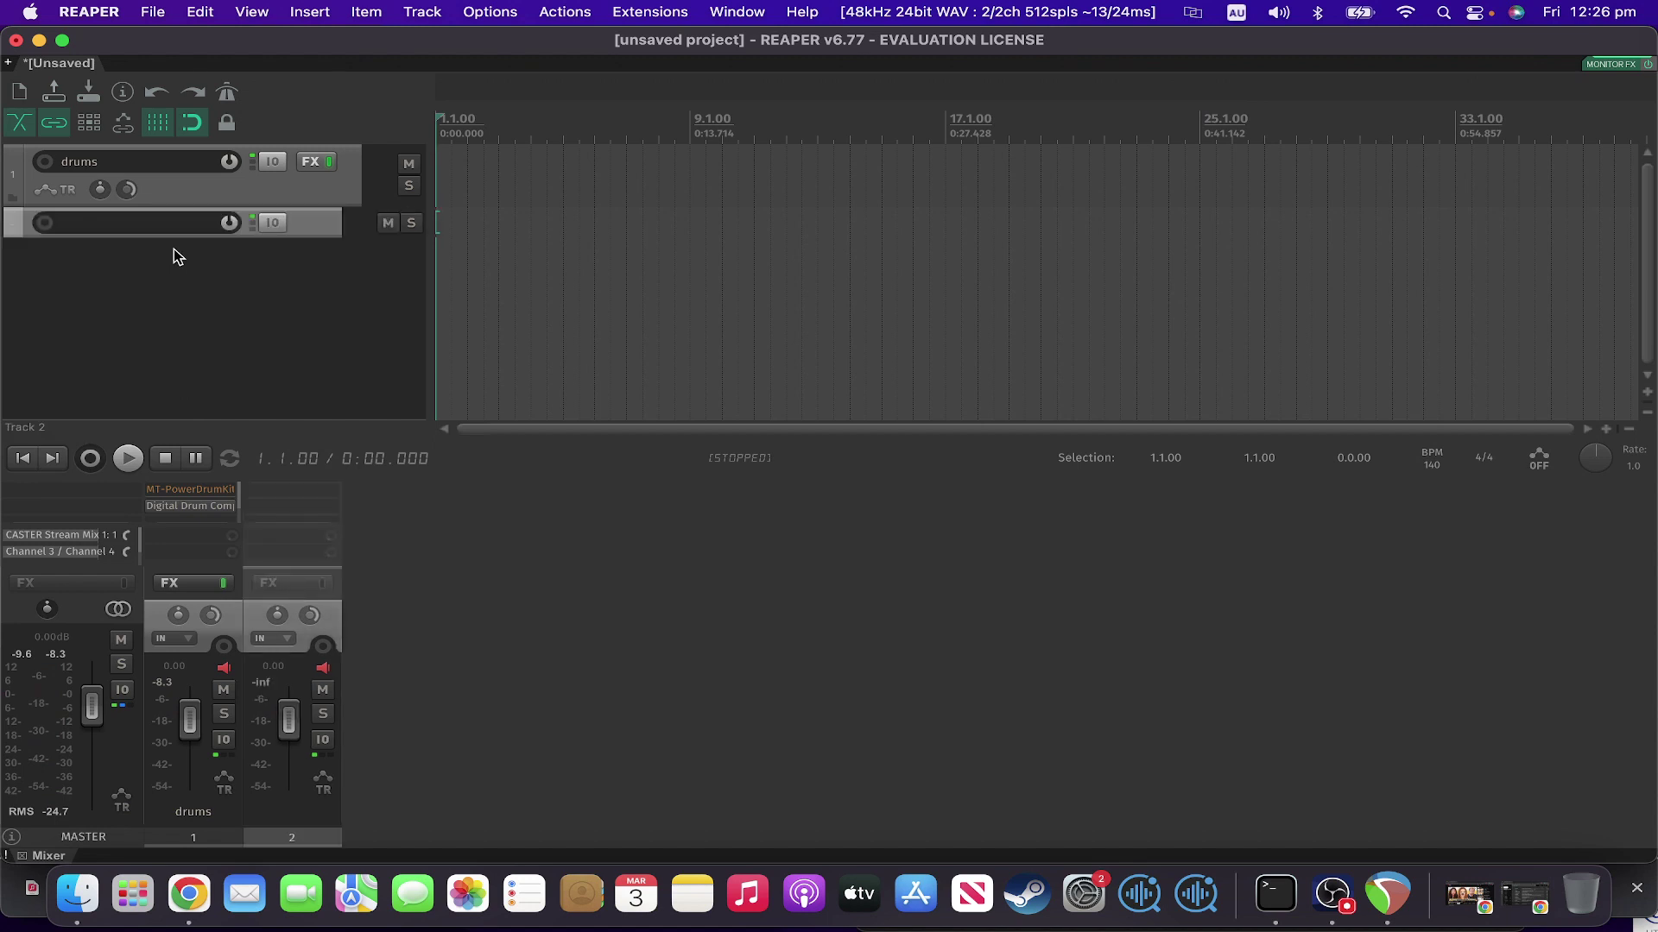
{"action": "double_click", "coordinate": [117, 222]}
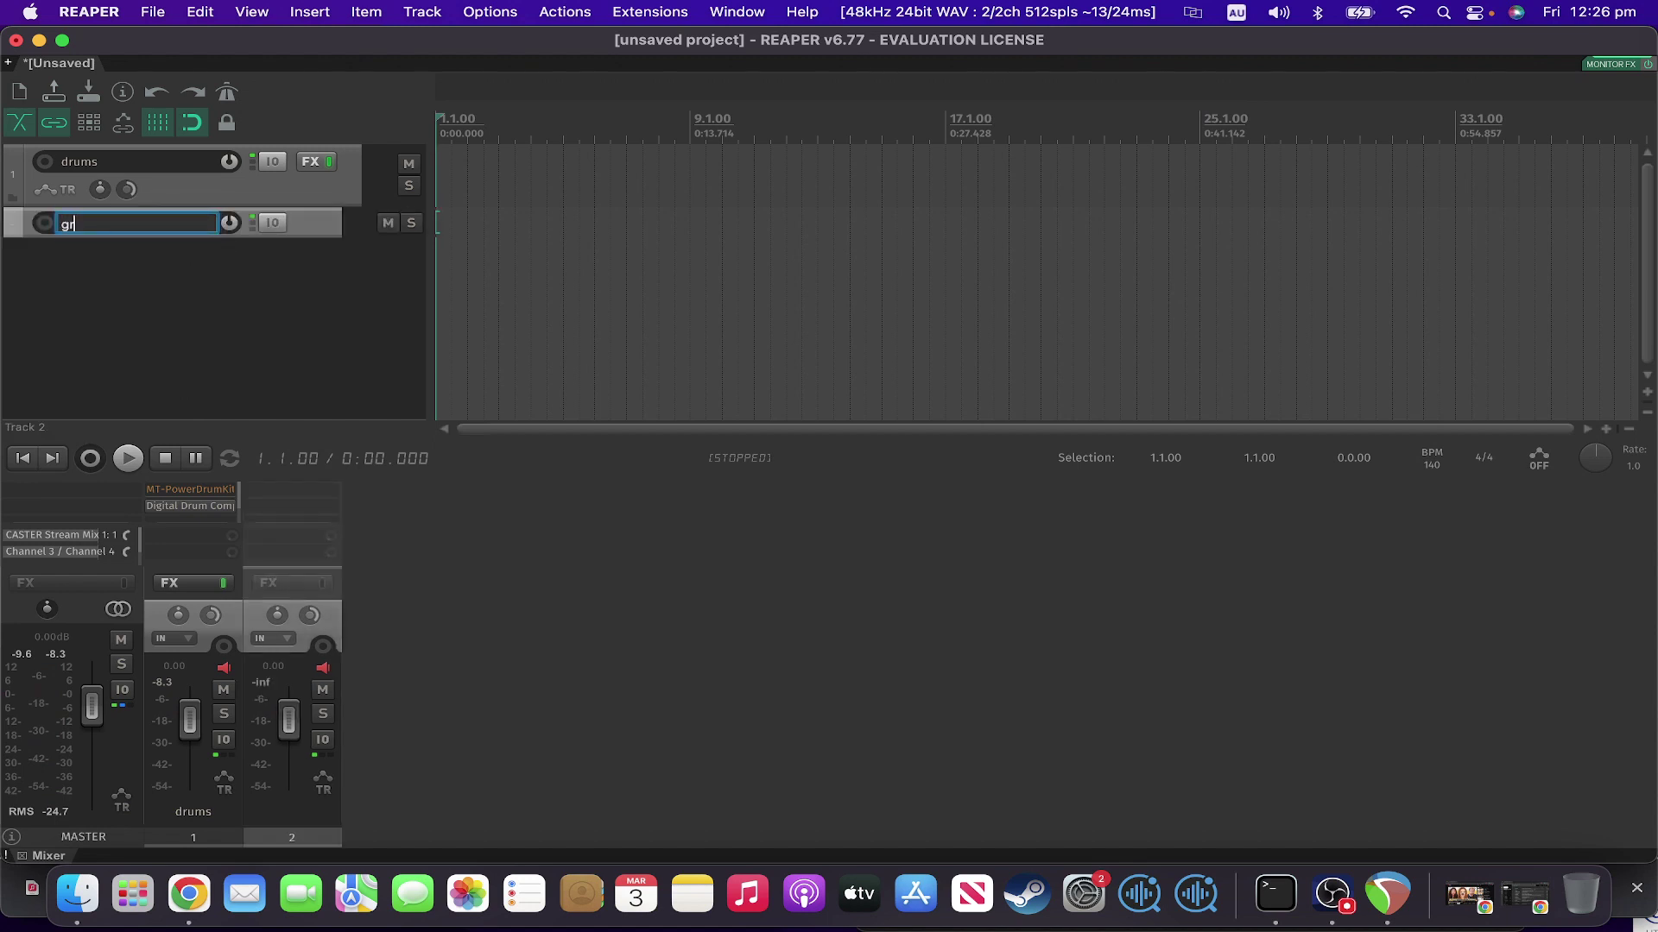
{"action": "type", "text": "grscope"}
{"action": "key", "text": "Return"}
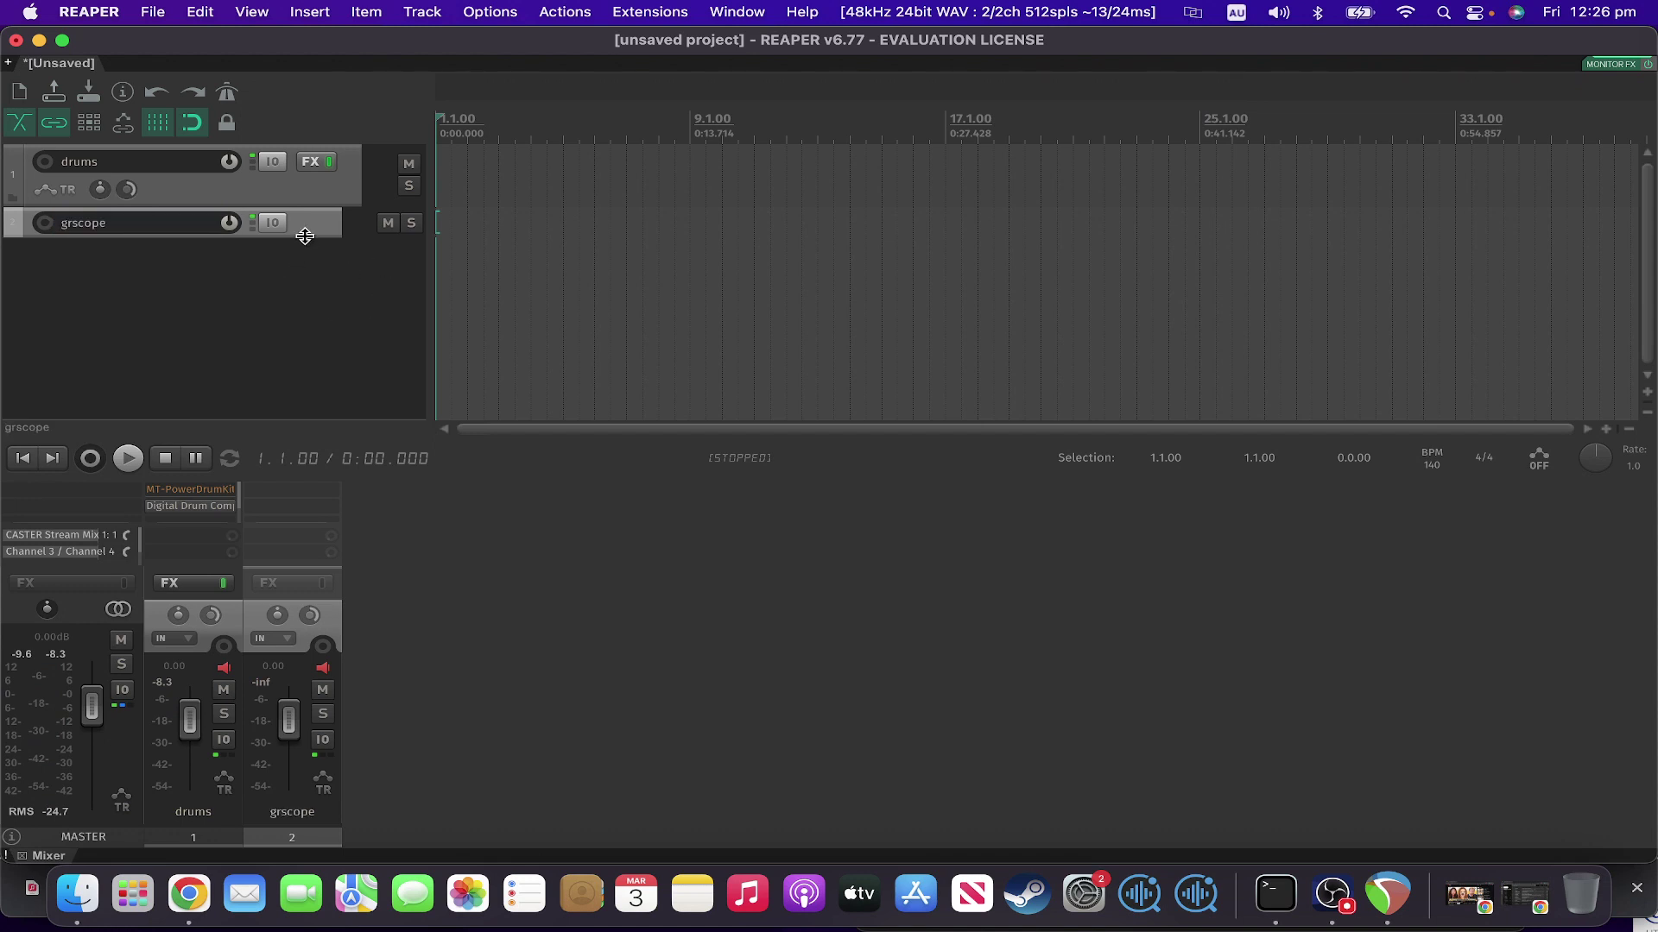
- Enlarge the grscope track and load JS: Gain Reduction Scope into its effect chain
{"action": "left_click_drag", "start_coordinate": [304, 237], "coordinate": [296, 279]}
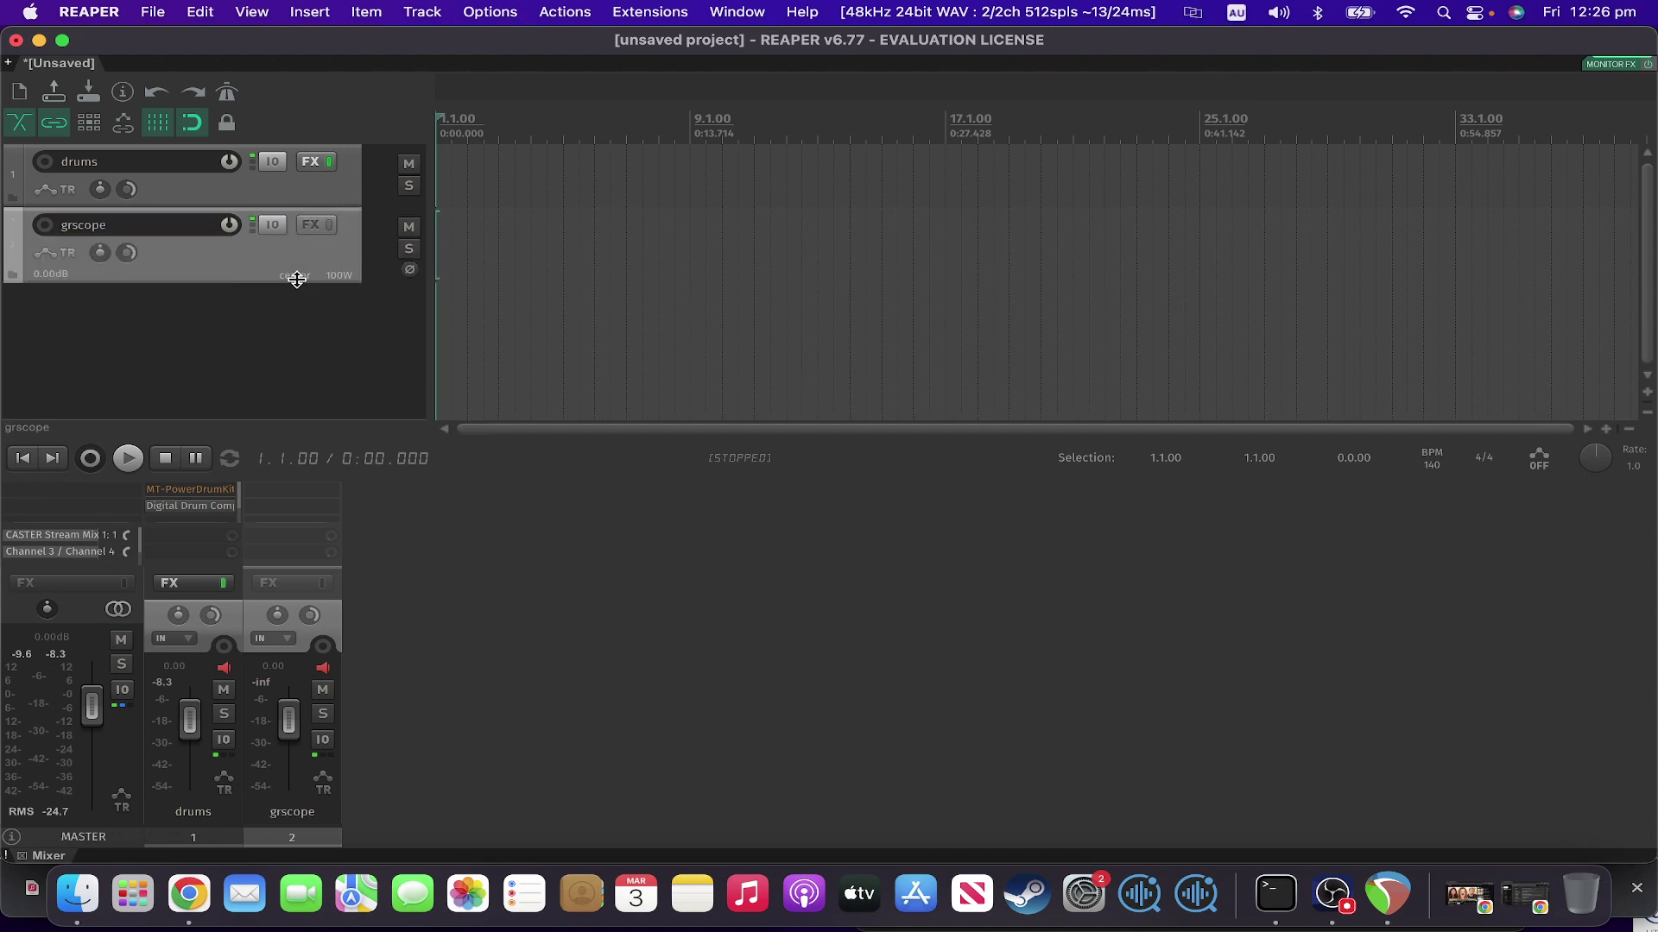
{"action": "left_click", "coordinate": [314, 226]}
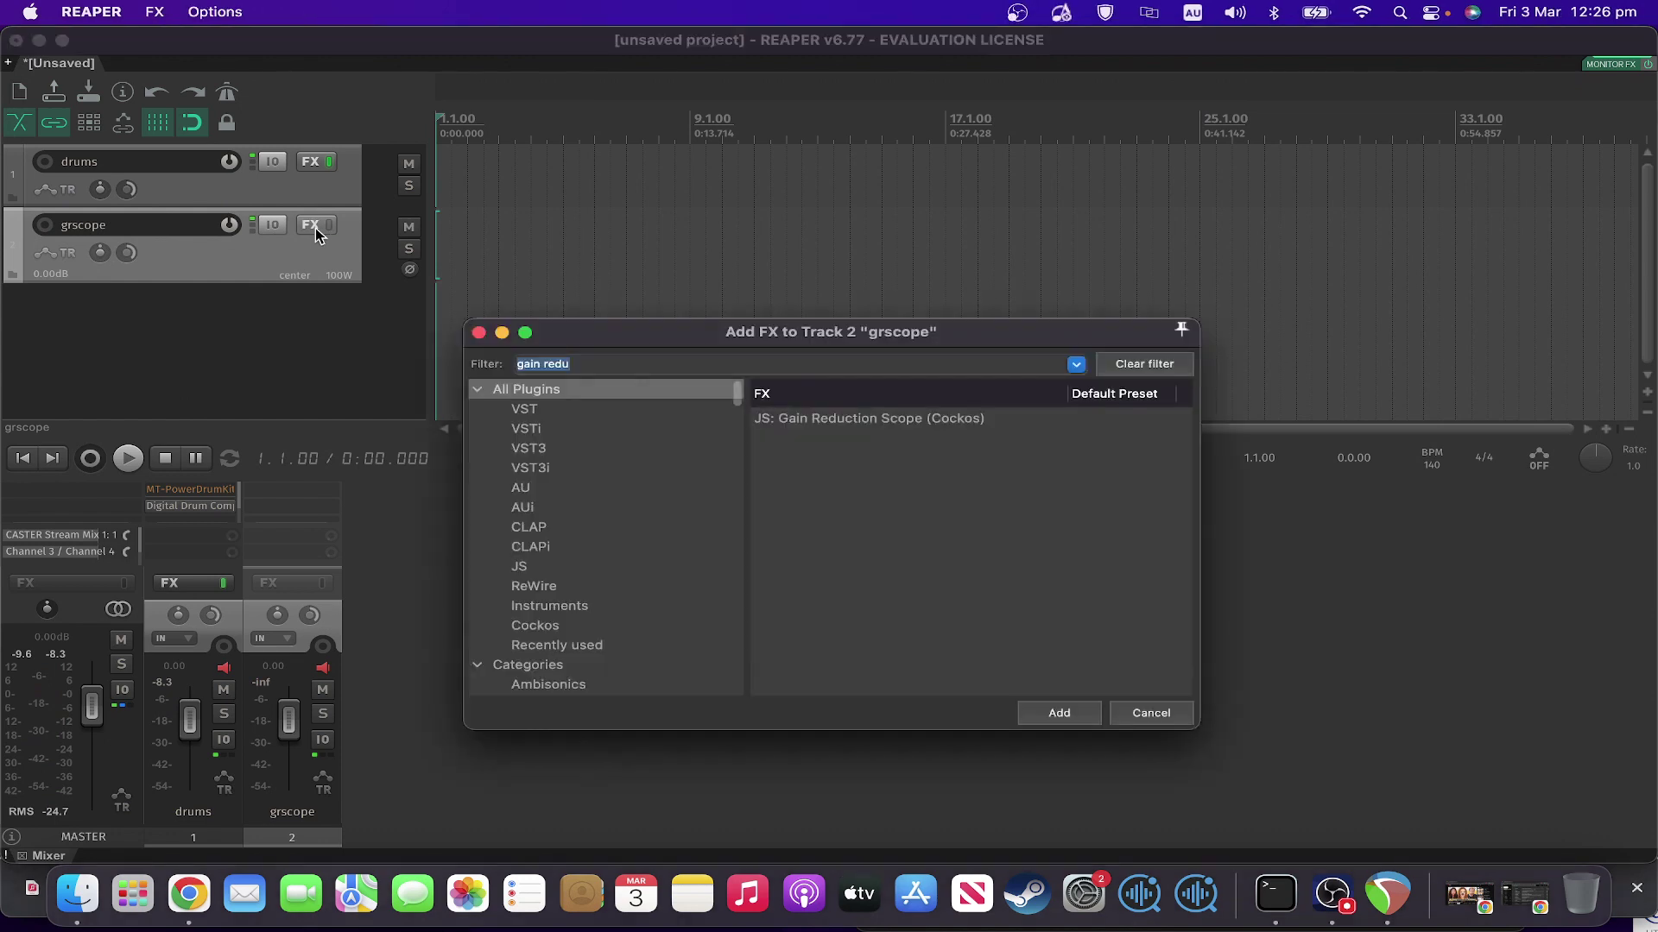
{"action": "double_click", "coordinate": [829, 418]}
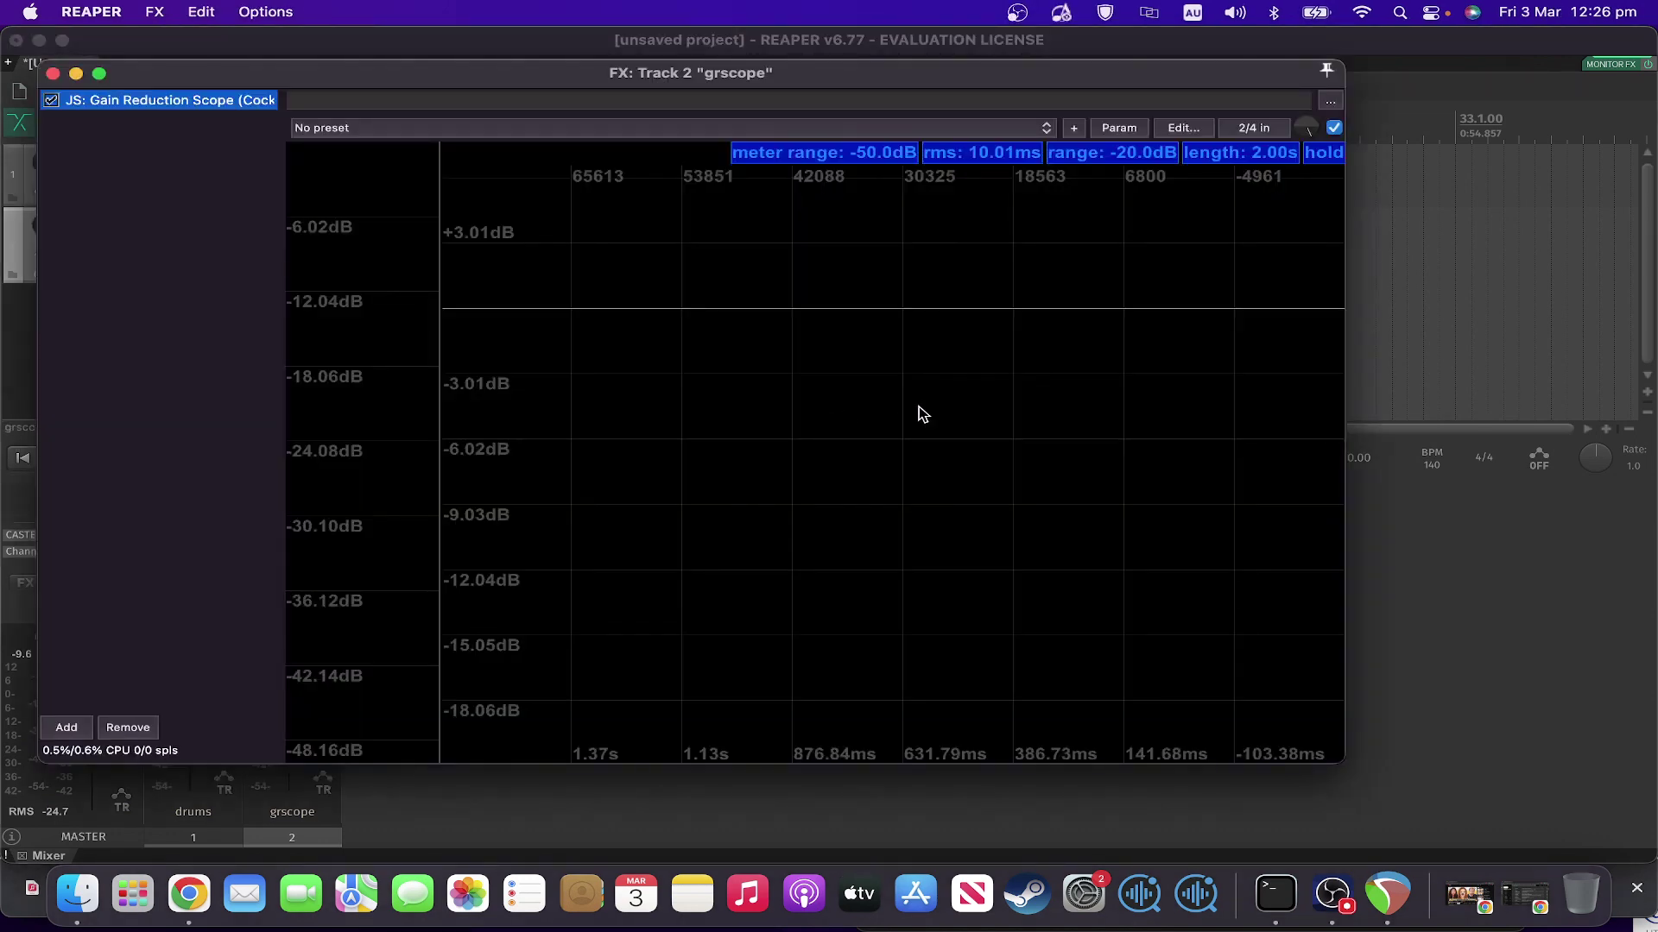
{"action": "left_click_drag", "start_coordinate": [898, 78], "coordinate": [1240, 104]}
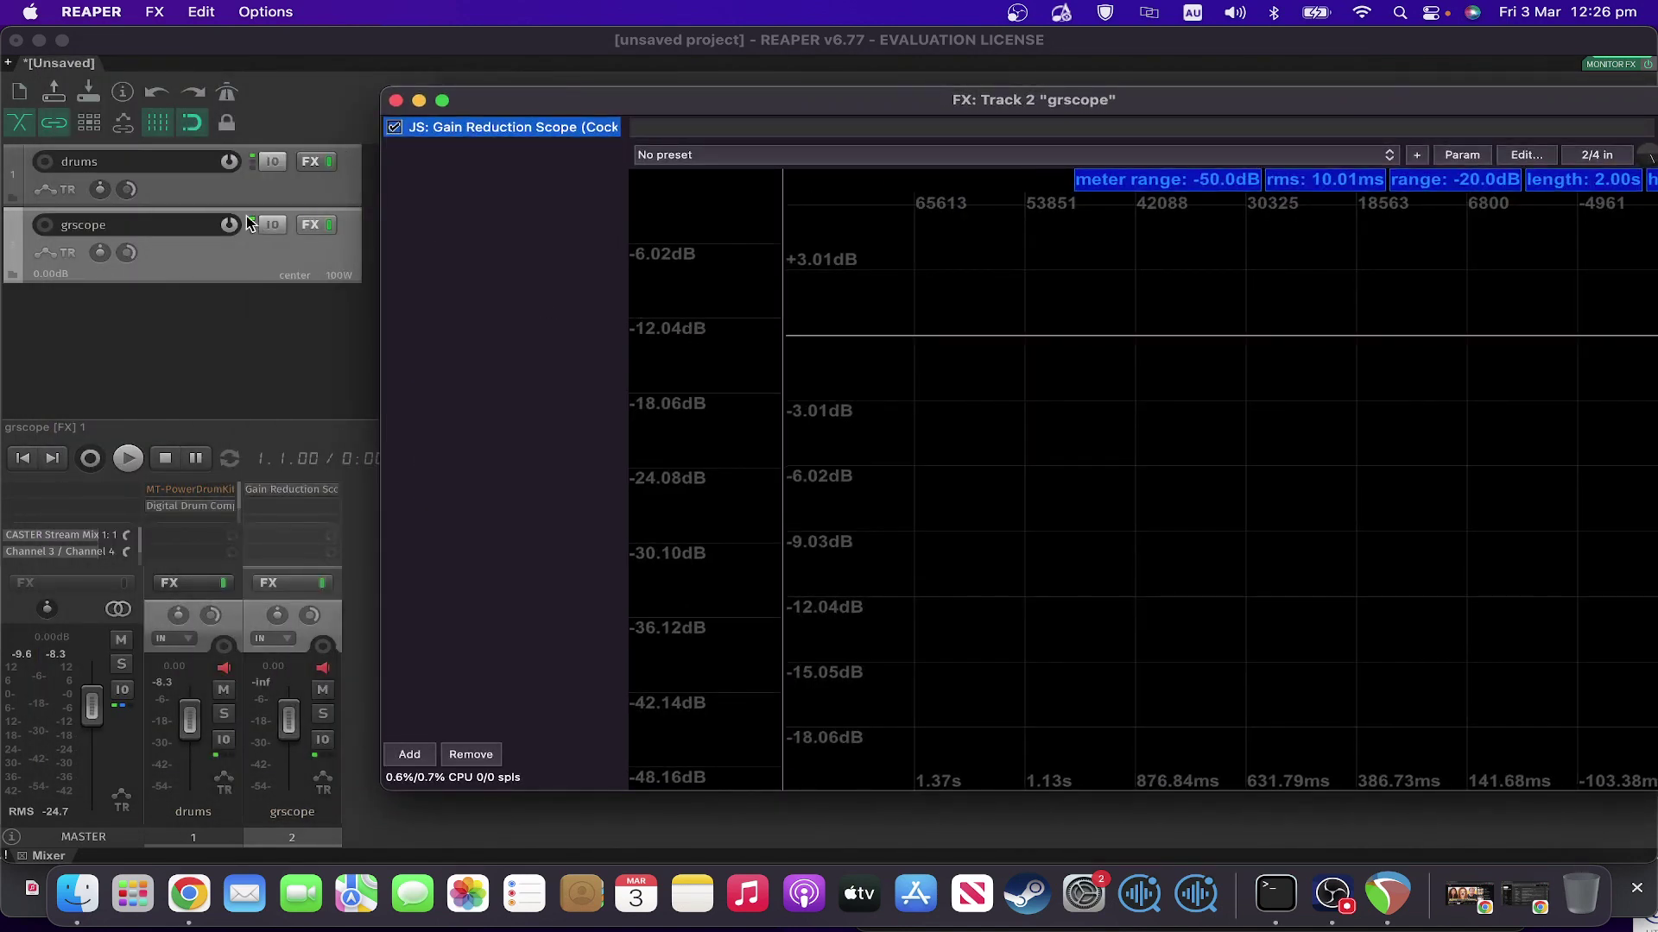
- Create a first send from the drums track to grscope
{"action": "left_click", "coordinate": [272, 225]}
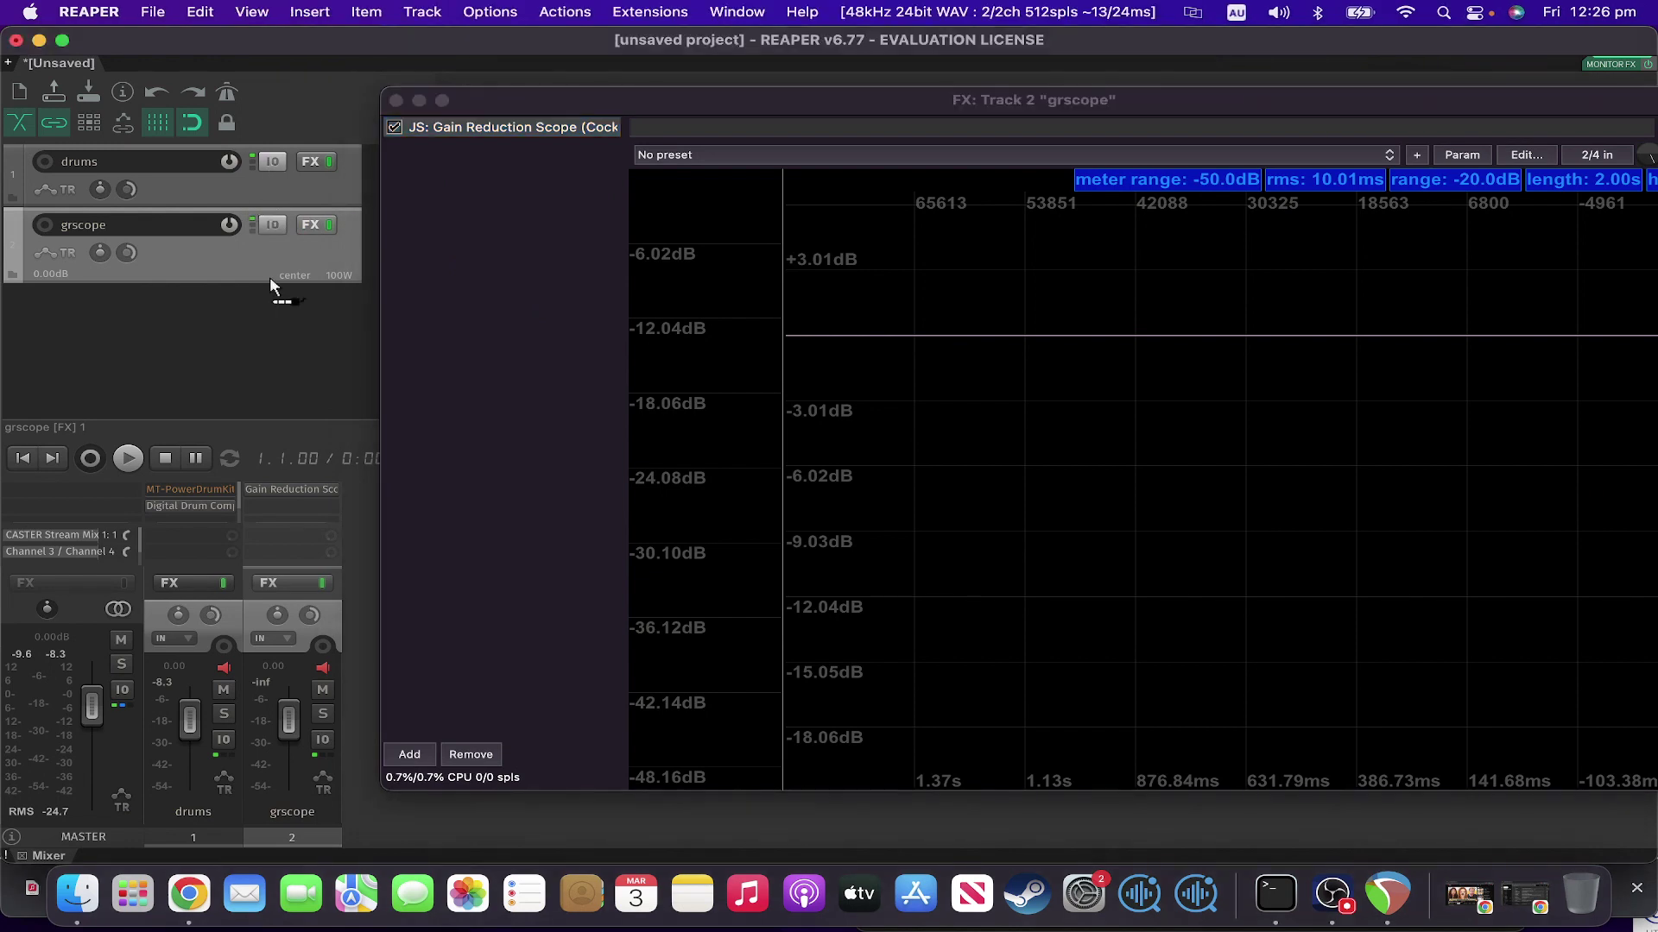
{"action": "left_click_drag", "start_coordinate": [269, 285], "coordinate": [270, 268]}
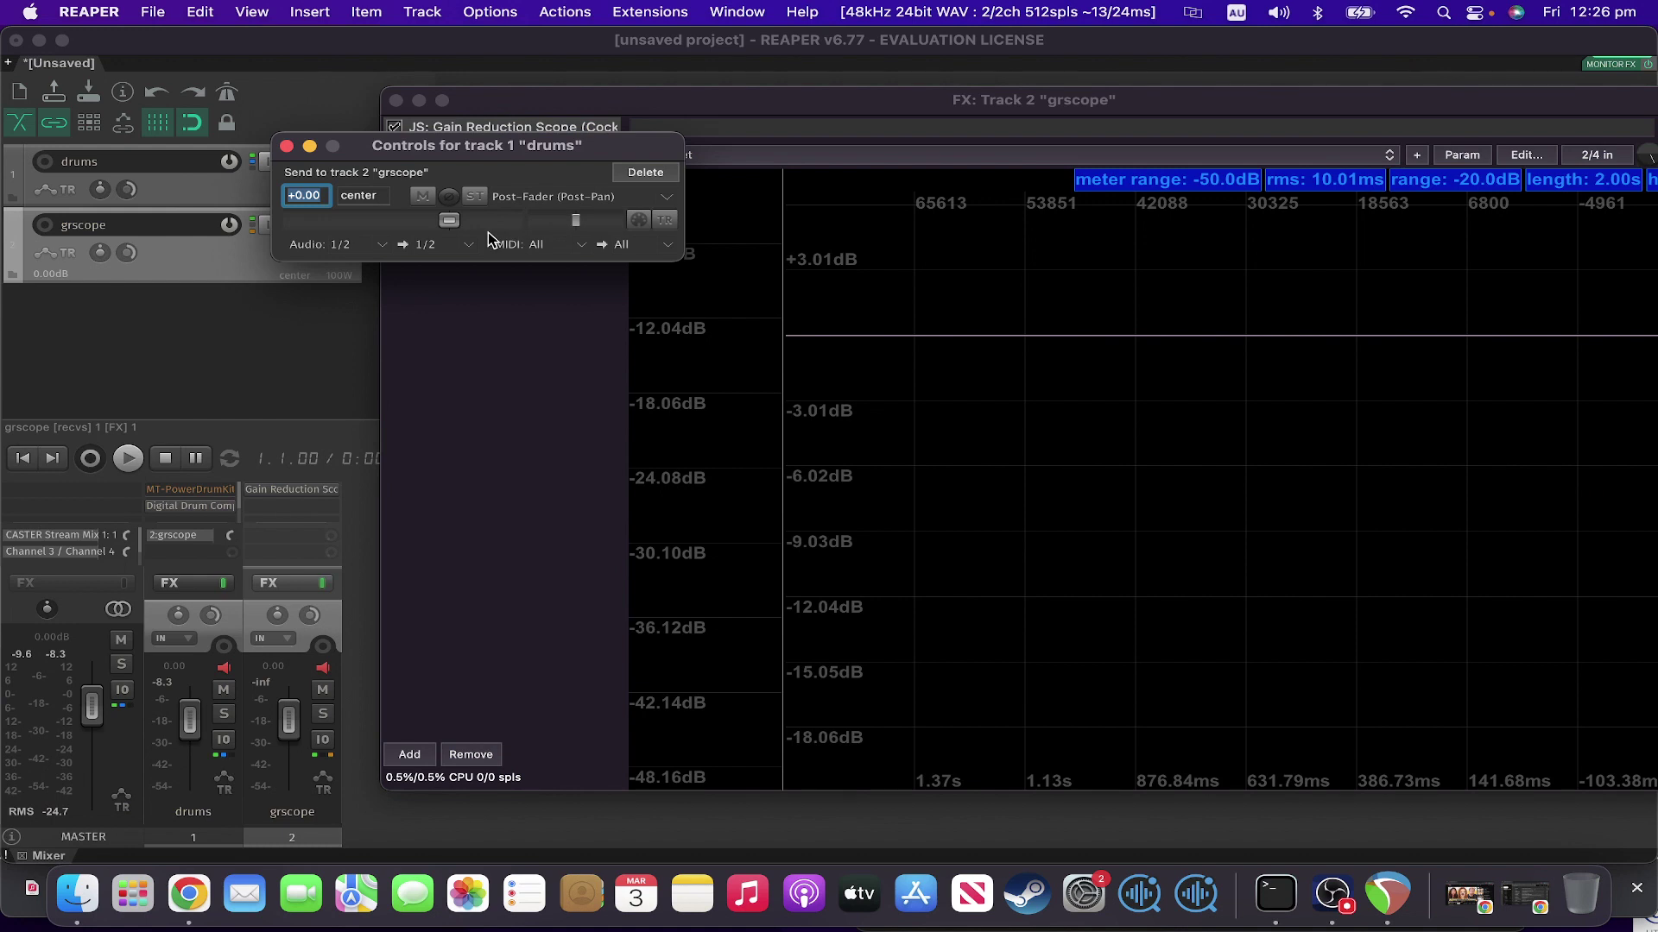
{"action": "left_click", "coordinate": [290, 148]}
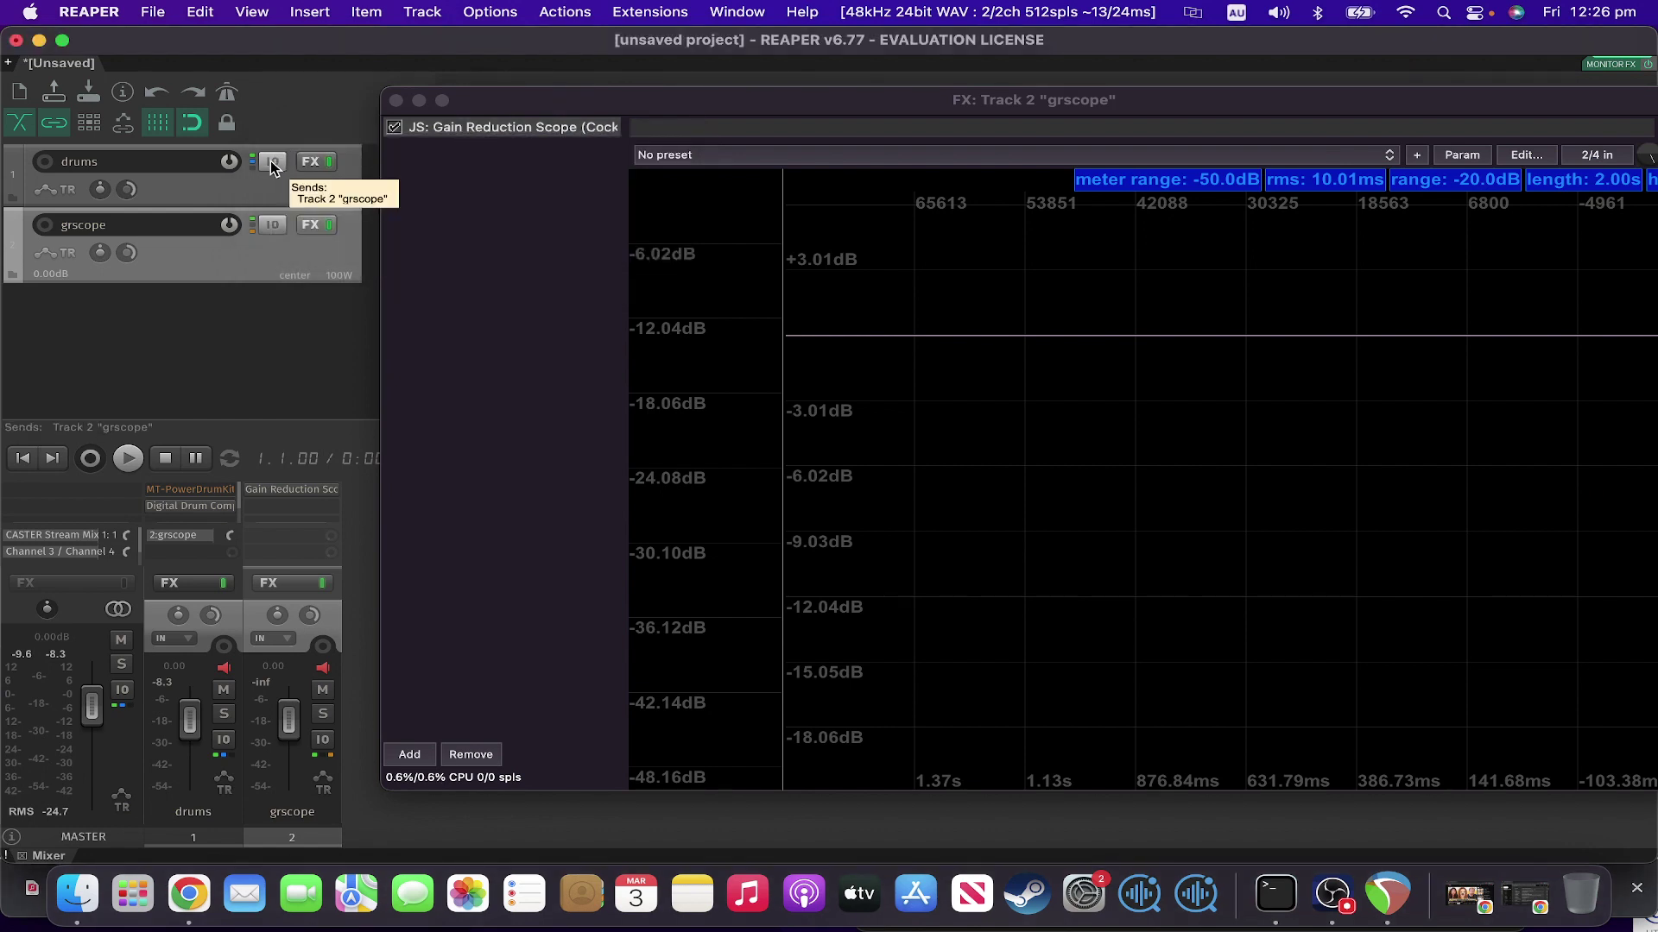
- Add a second drums send feeding grscope's new channels 3/4
{"action": "left_click_drag", "start_coordinate": [271, 164], "coordinate": [260, 249]}
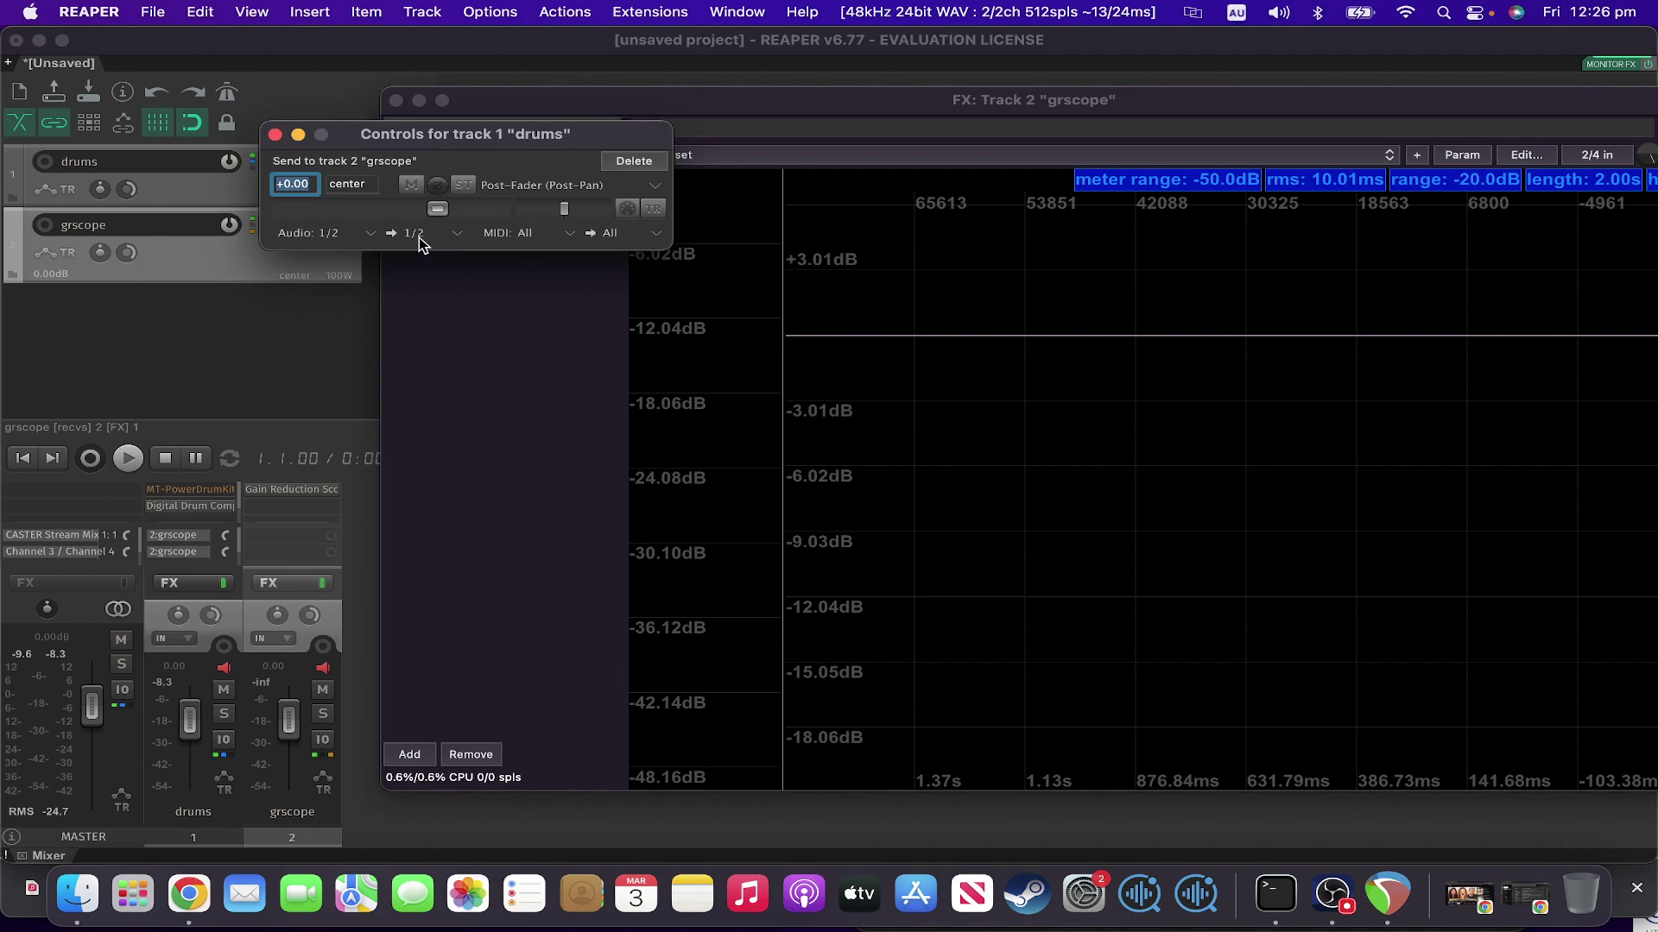
{"action": "left_click", "coordinate": [418, 237]}
{"action": "mouse_move", "coordinate": [478, 318]}
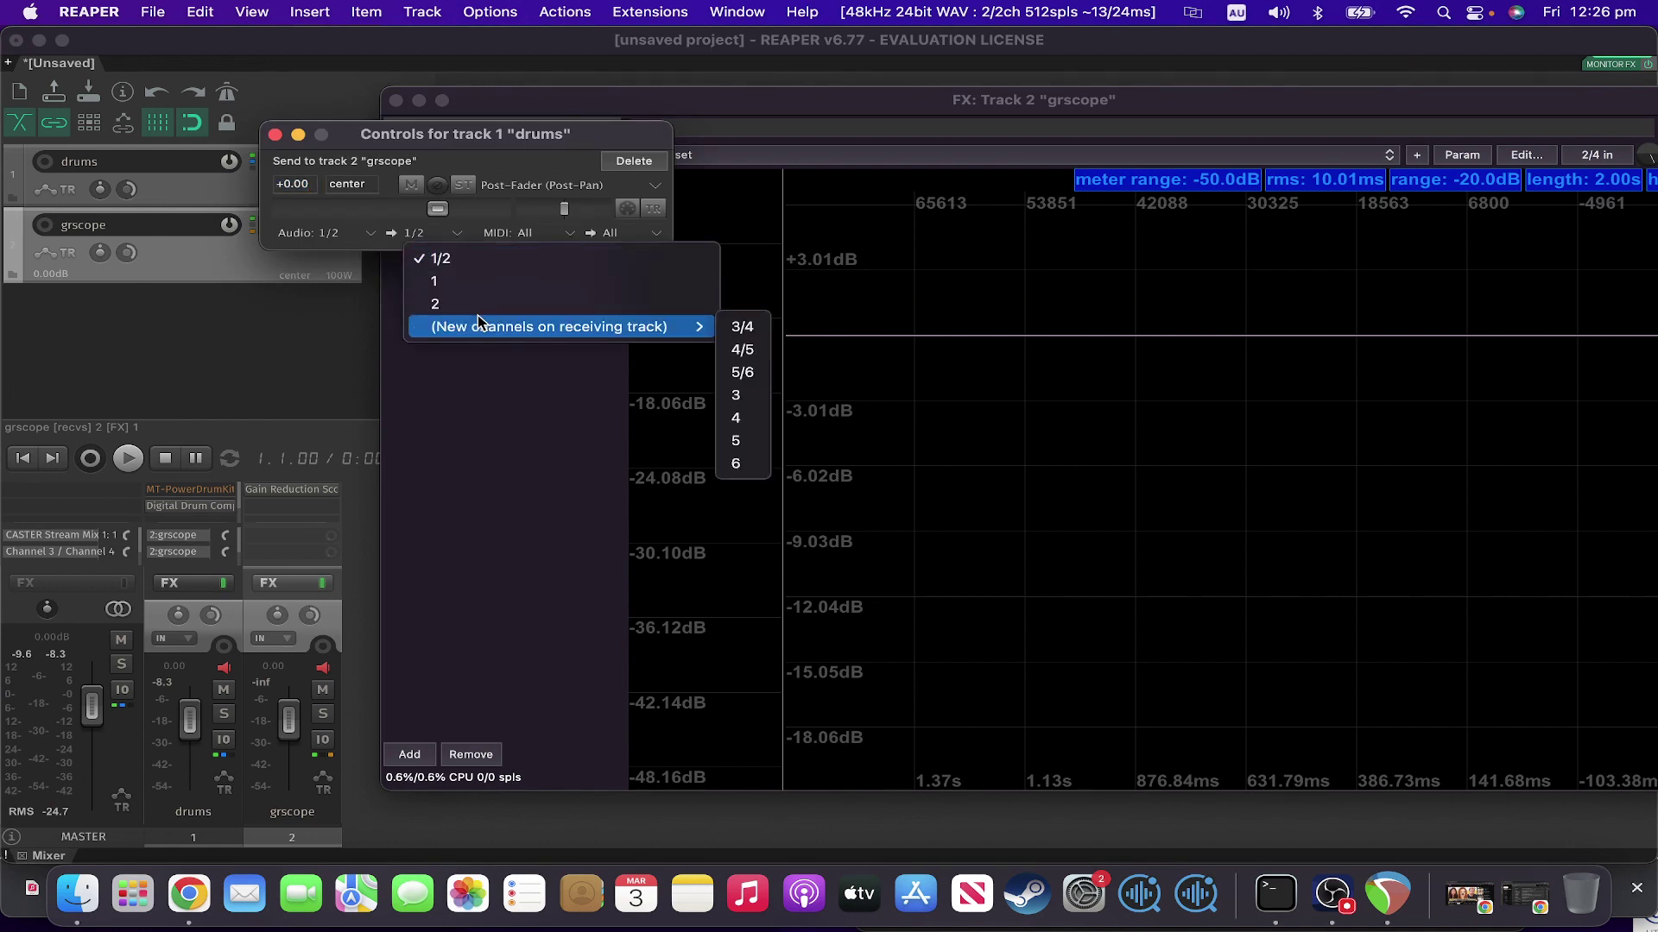
{"action": "mouse_move", "coordinate": [629, 325]}
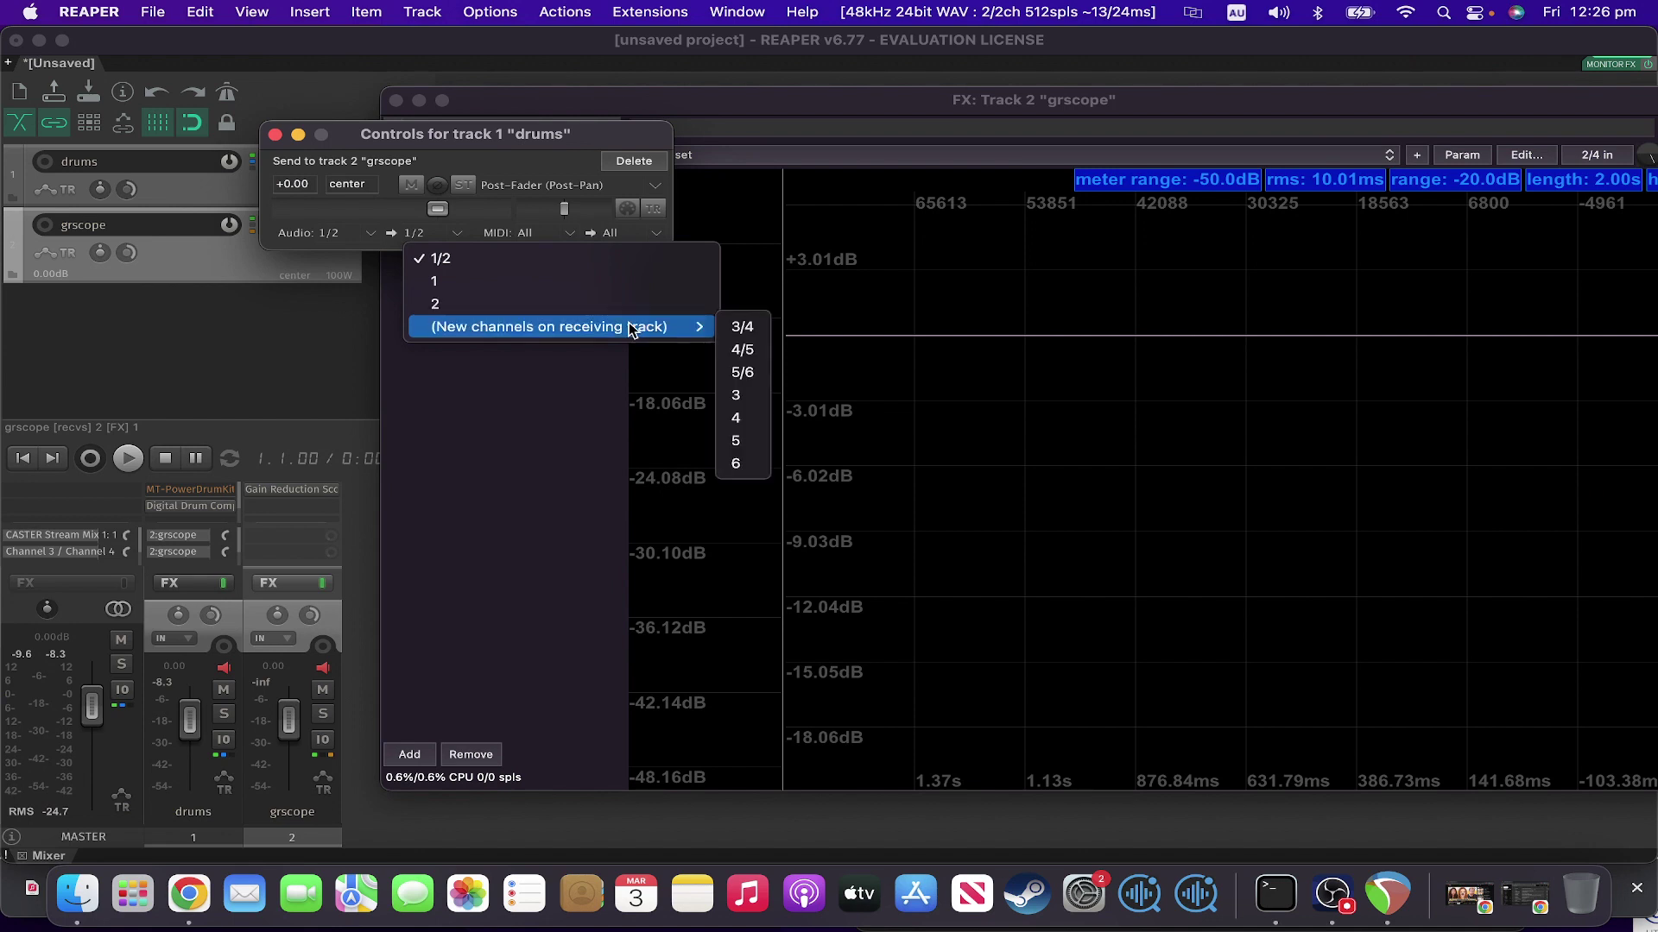
{"action": "left_click", "coordinate": [741, 328]}
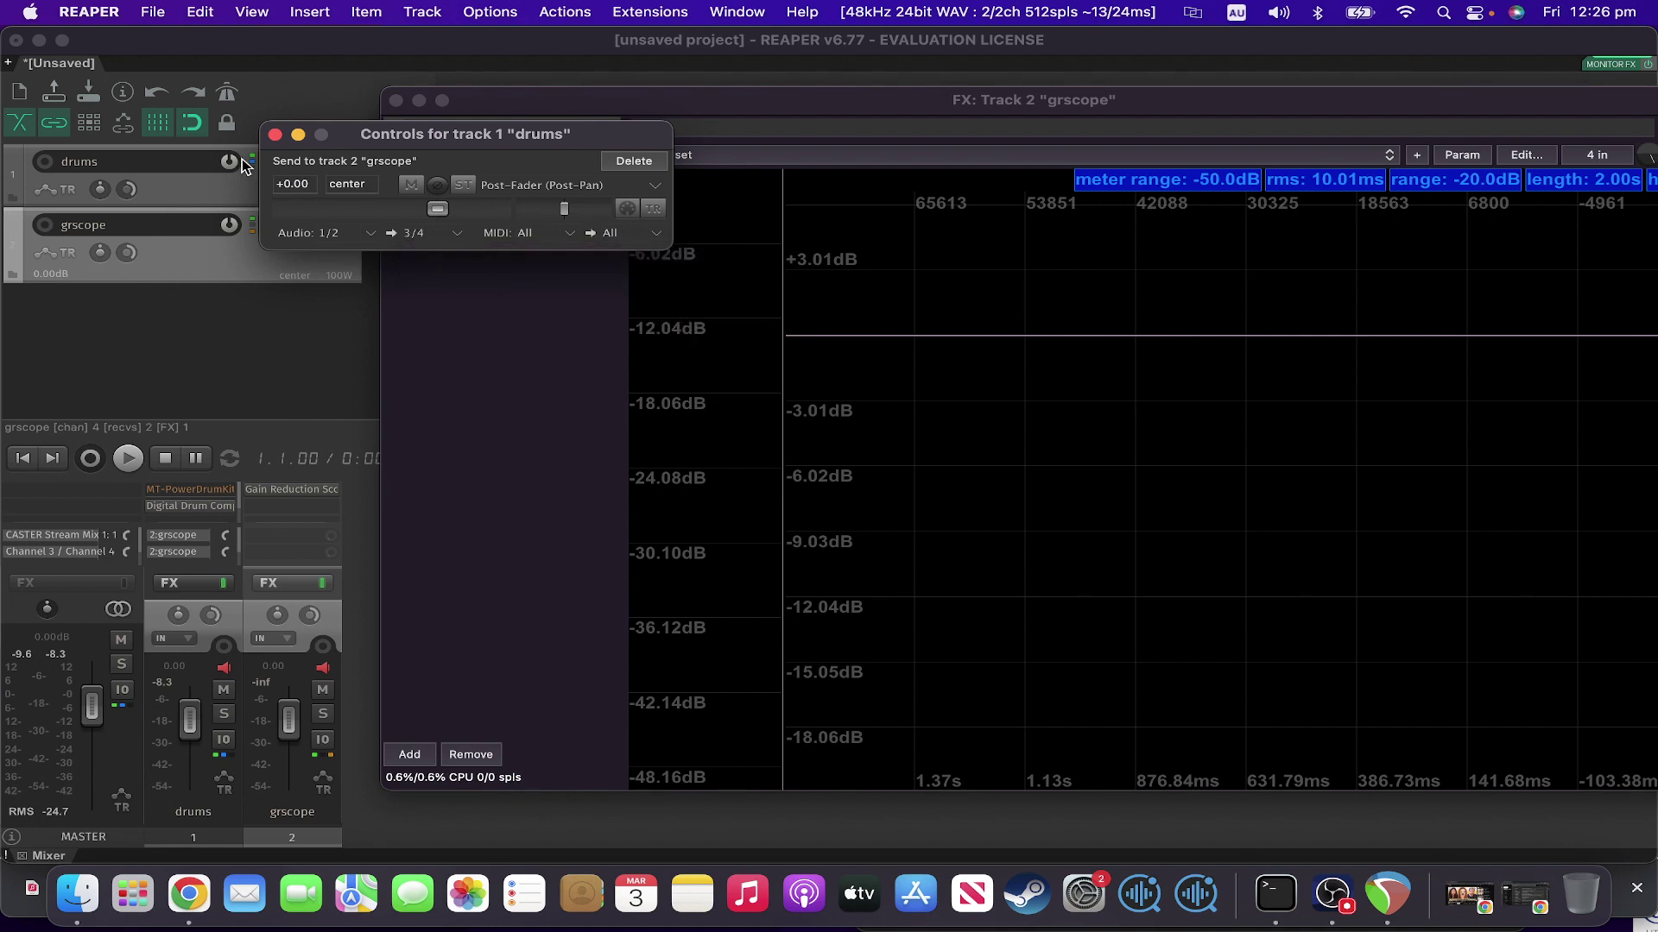
- Copy the Digital Drum Compressor from drums onto grscope, ahead of the Gain Reduction Scope
{"action": "left_click", "coordinate": [276, 136]}
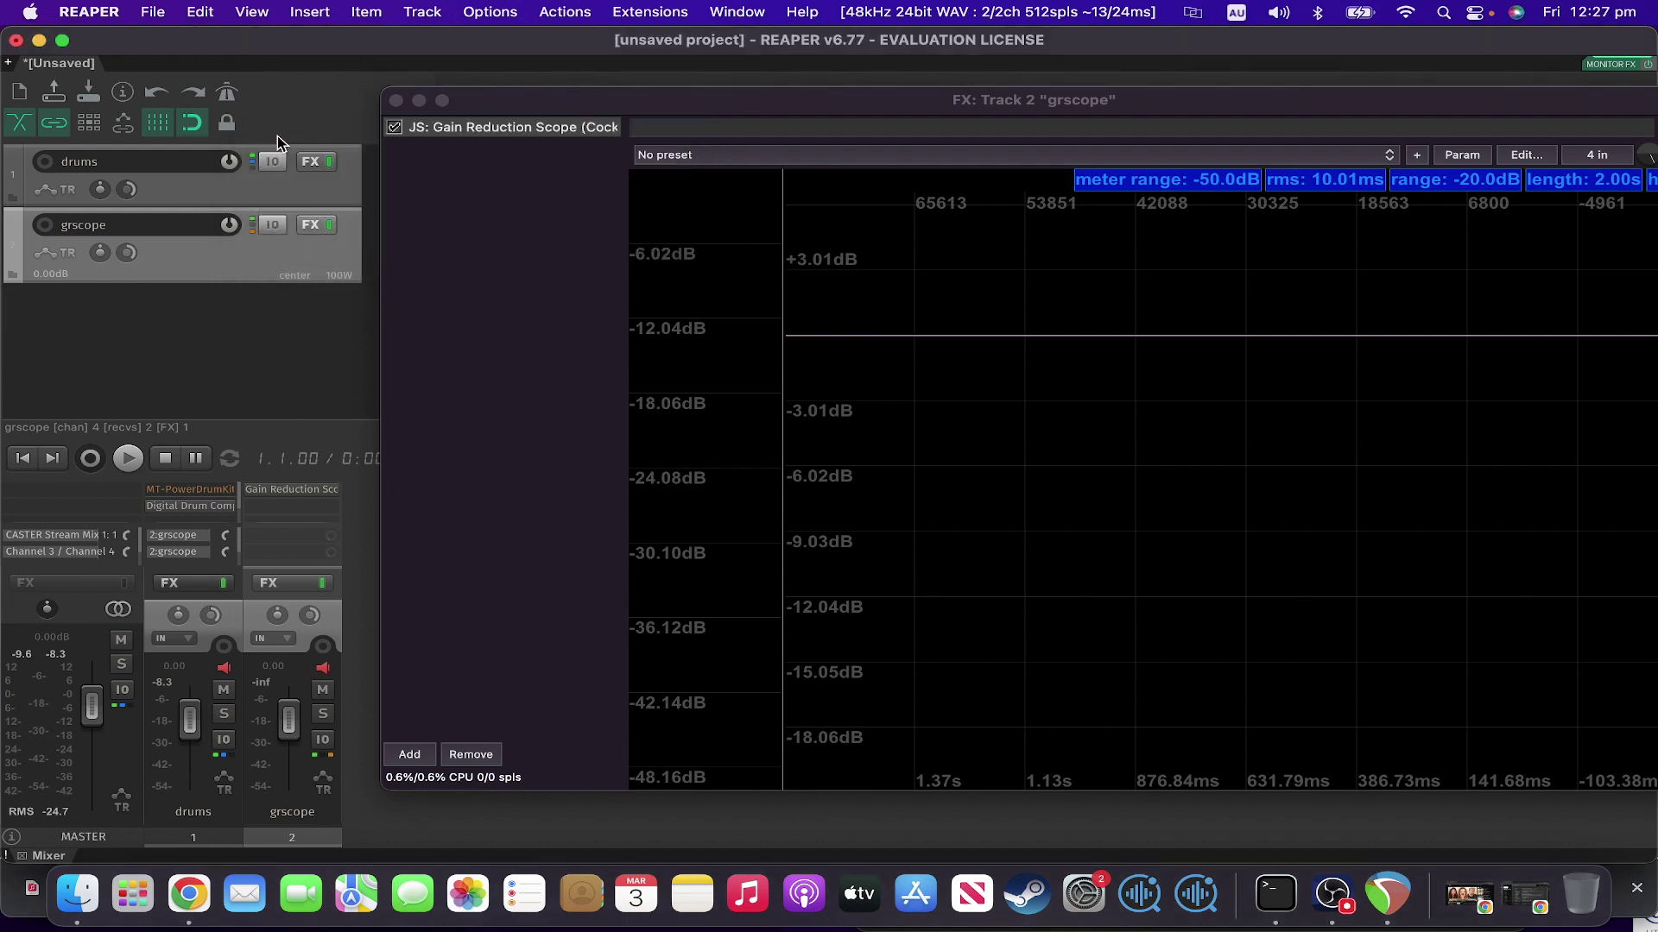
{"action": "left_click", "coordinate": [315, 170]}
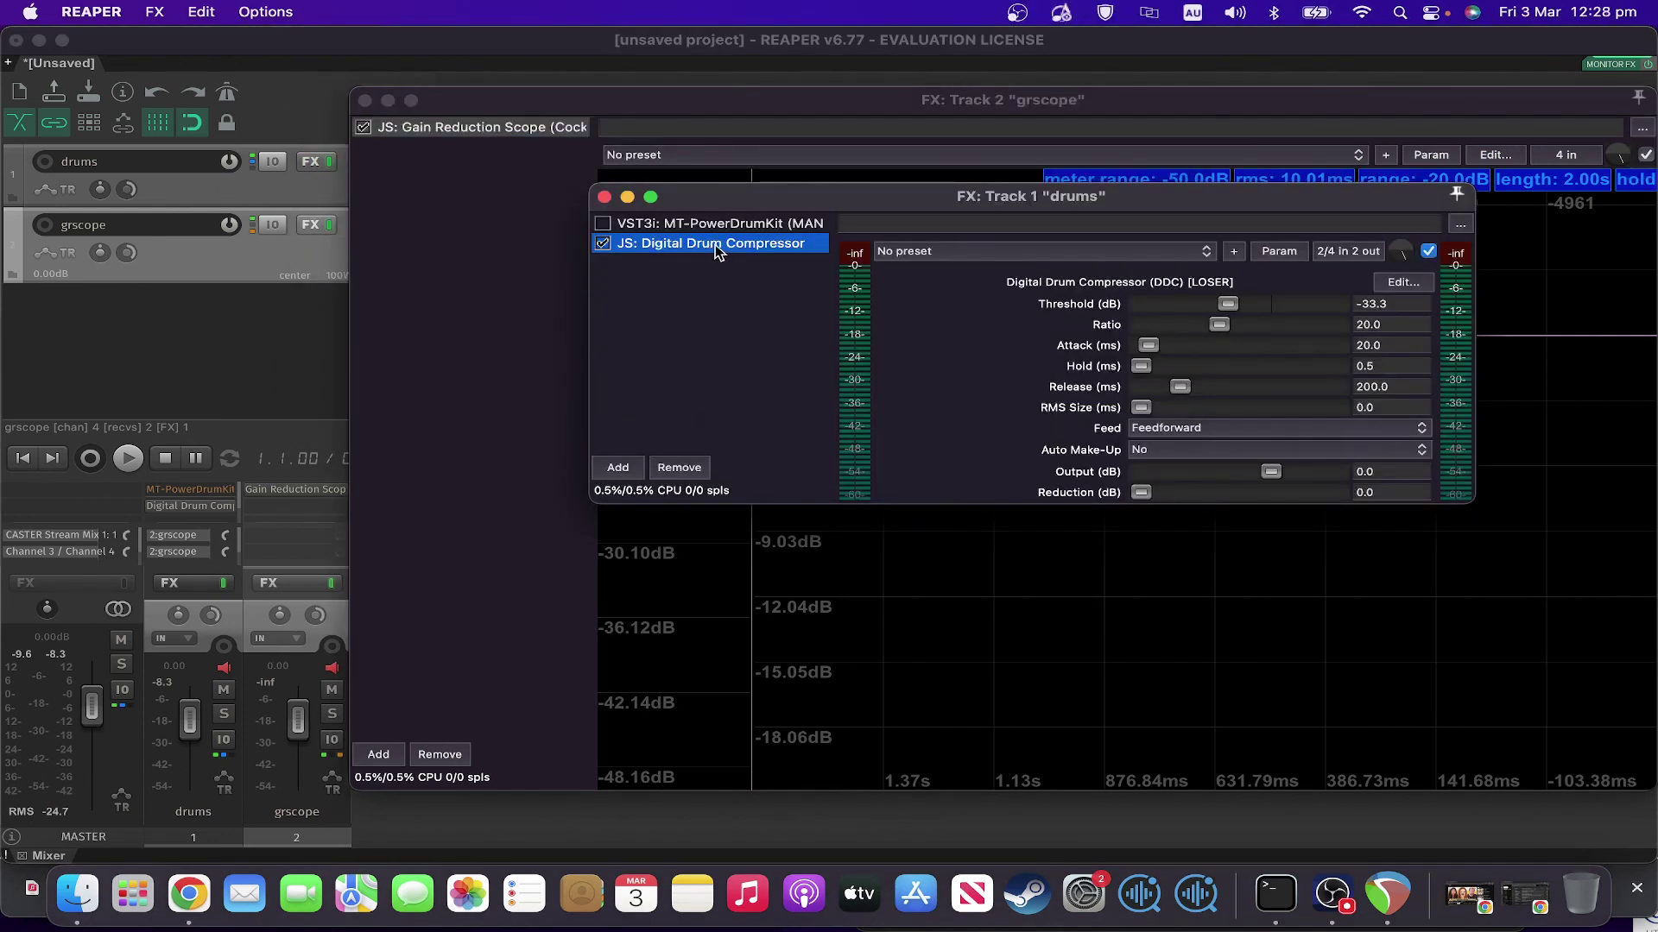
{"action": "left_click_drag", "start_coordinate": [656, 242], "coordinate": [506, 221]}
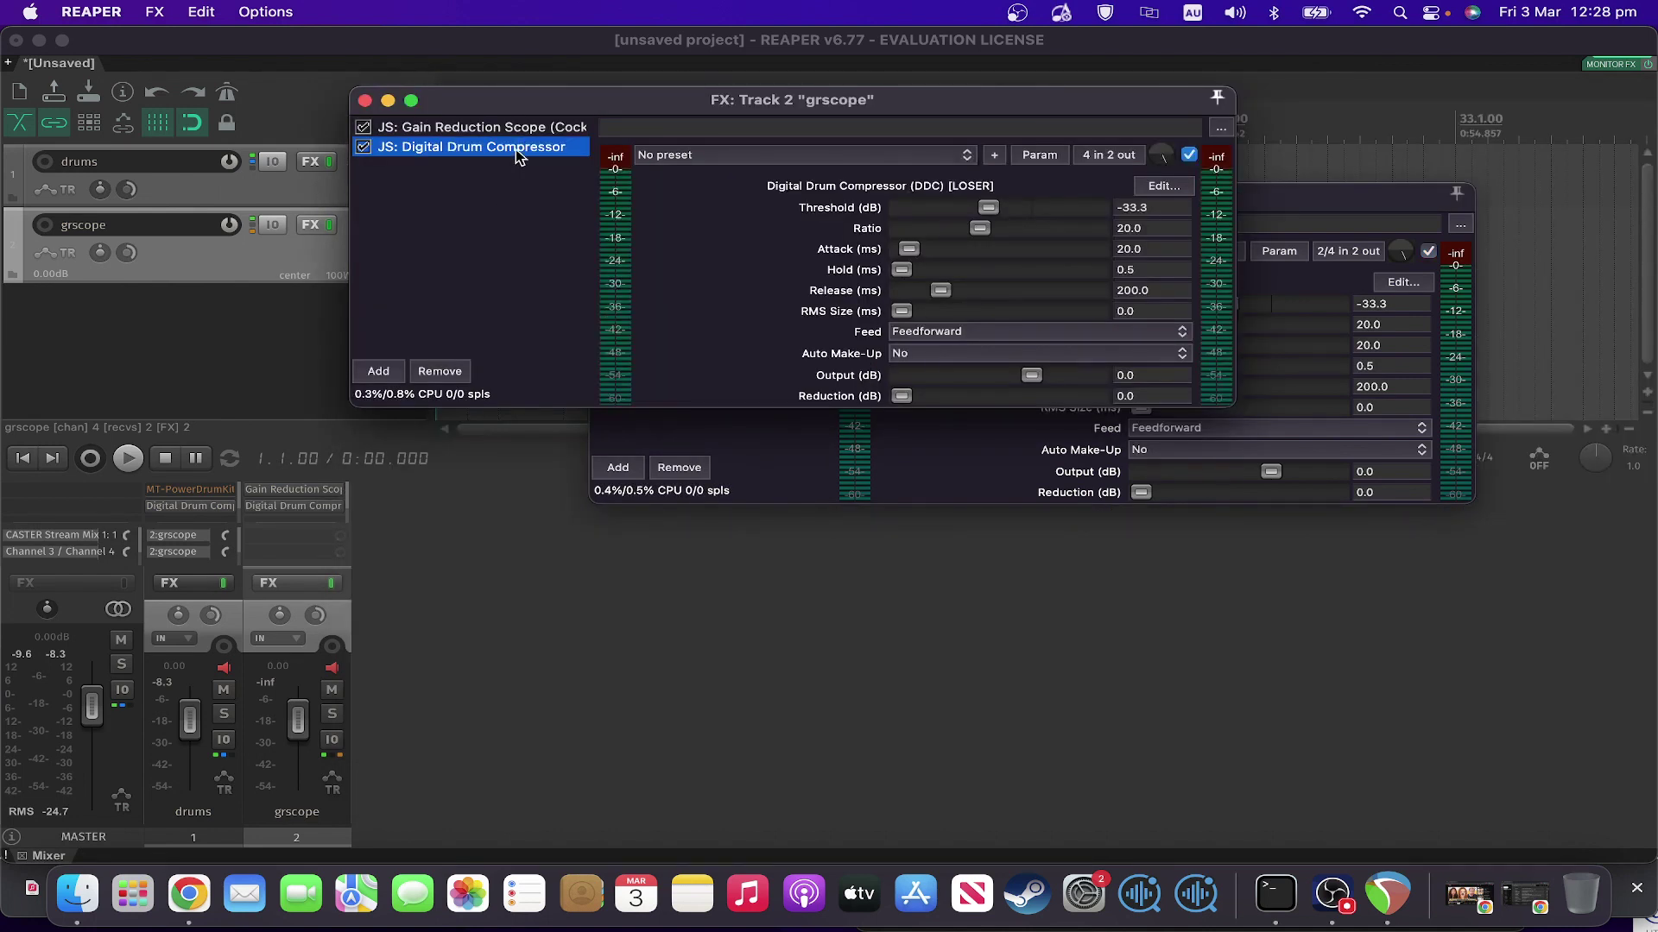
{"action": "left_click_drag", "start_coordinate": [518, 154], "coordinate": [521, 130]}
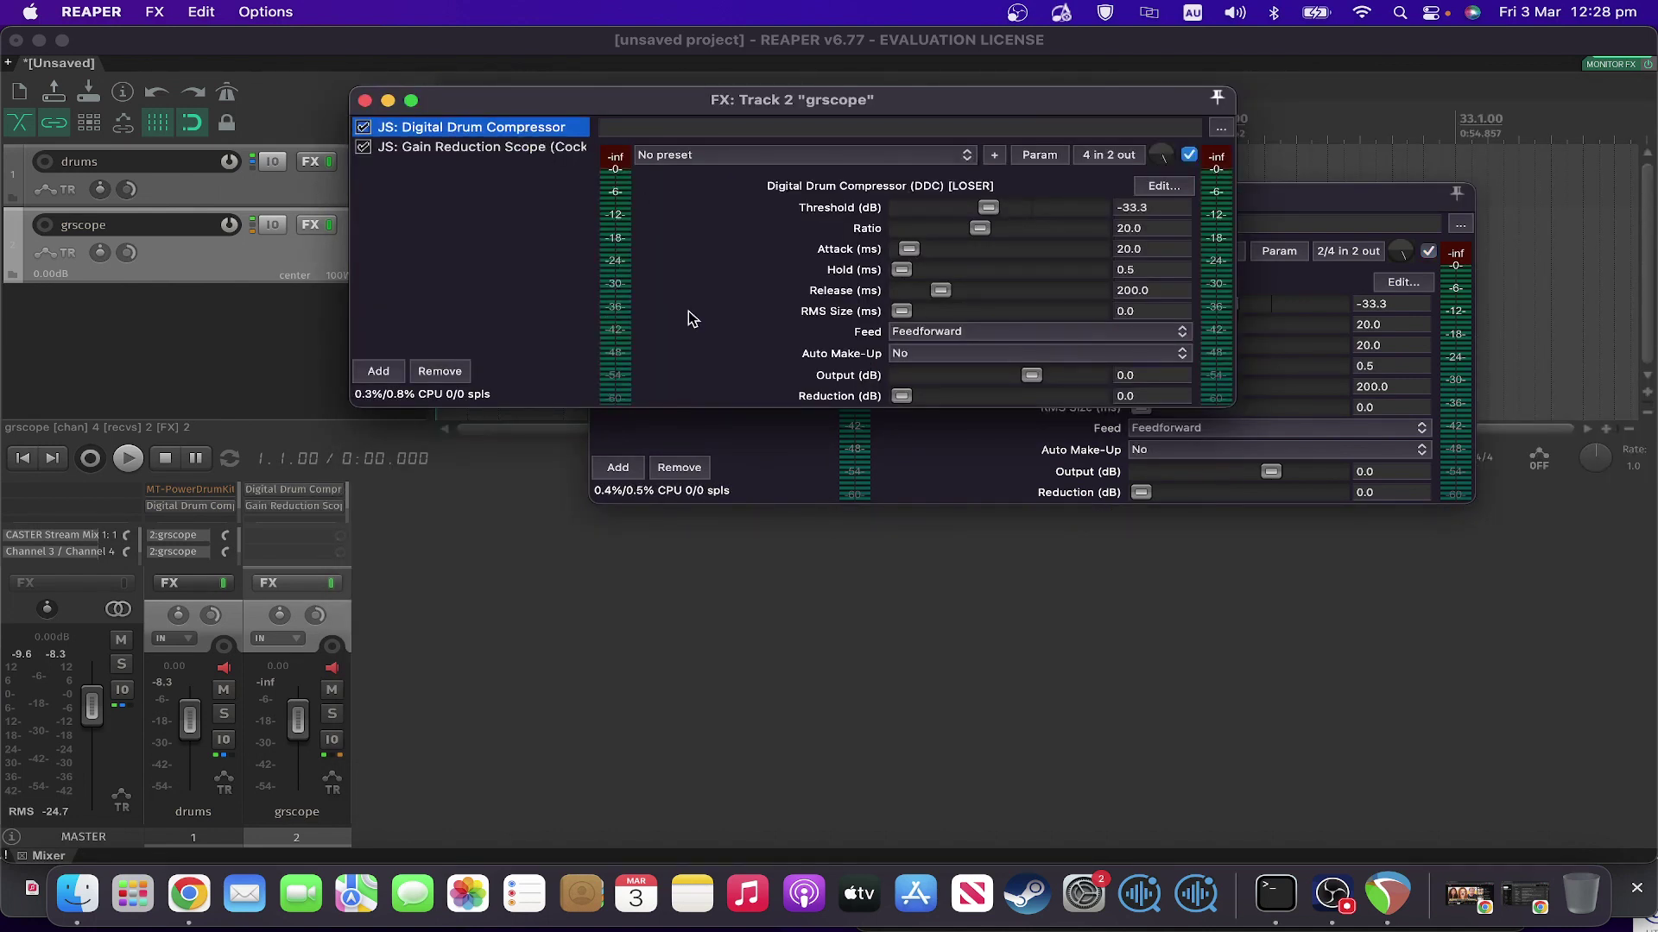
- Remove the Digital Drum Compressor from the drums track's effect chain
{"action": "left_click", "coordinate": [725, 425]}
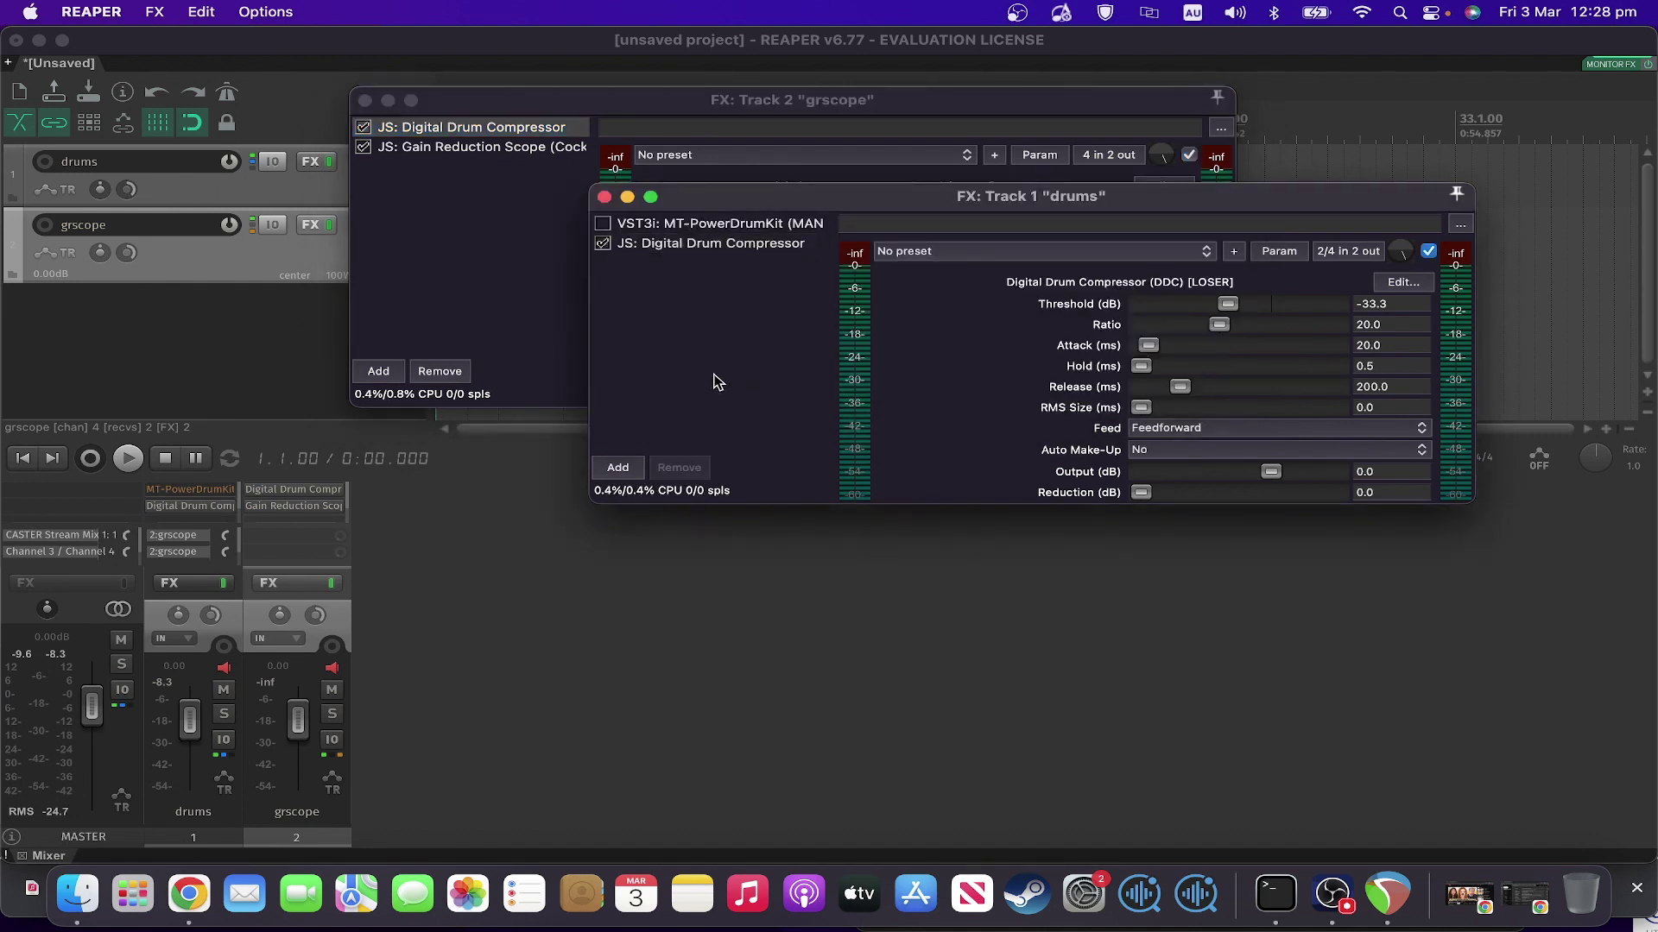
{"action": "left_click", "coordinate": [771, 246]}
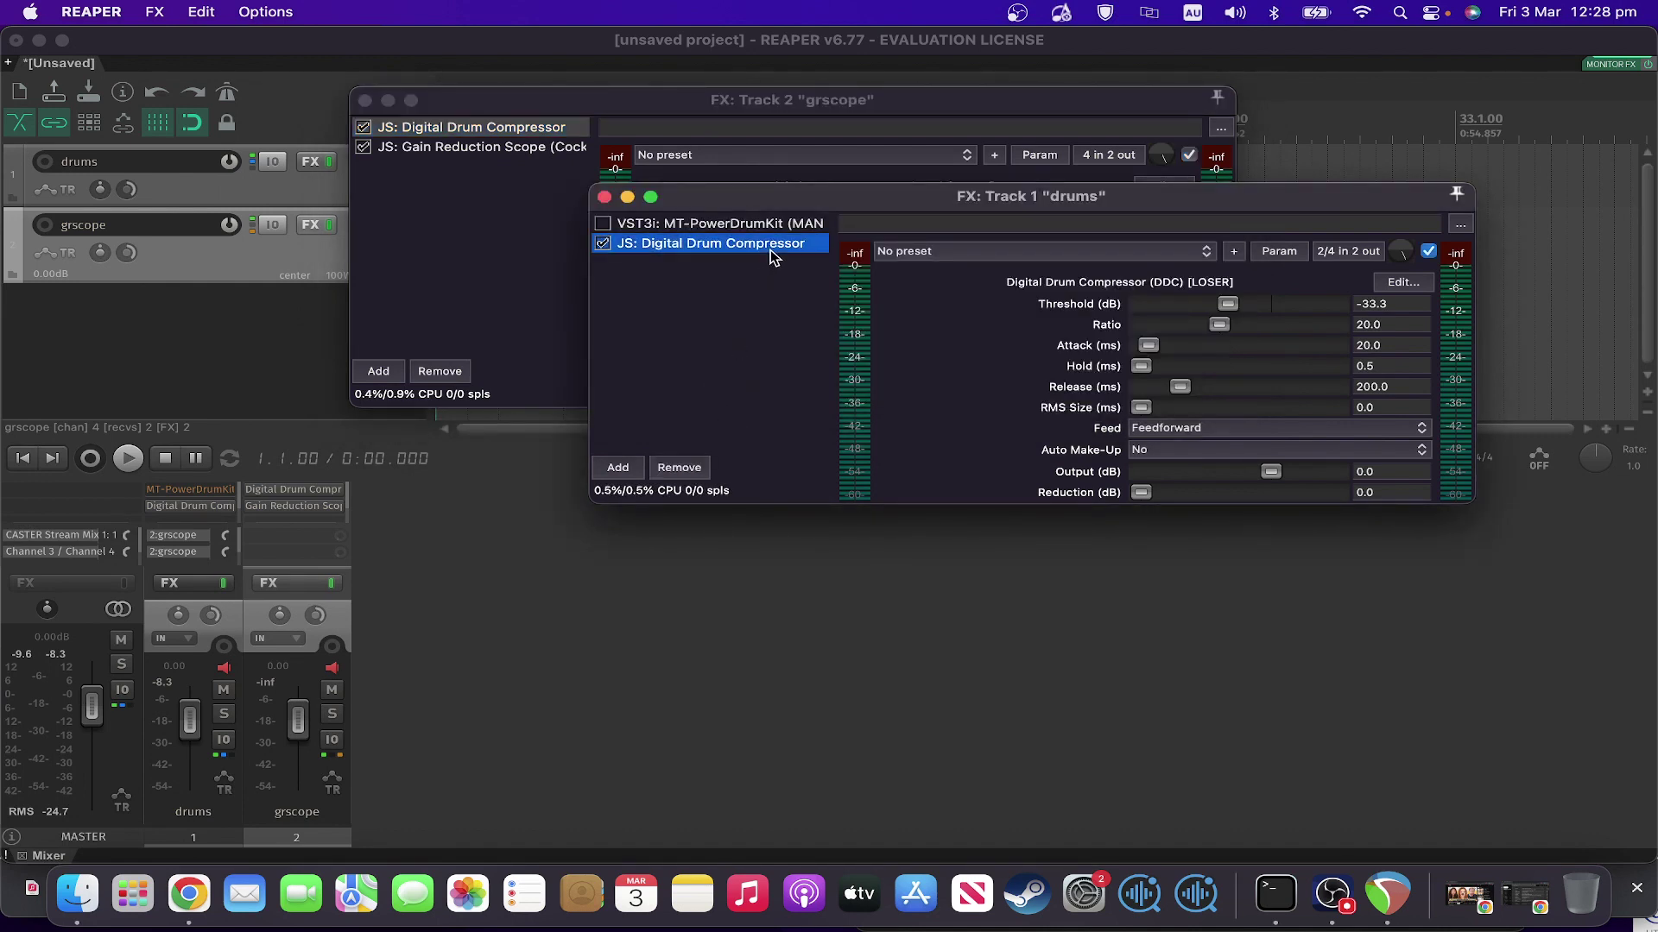
{"action": "left_click", "coordinate": [680, 469]}
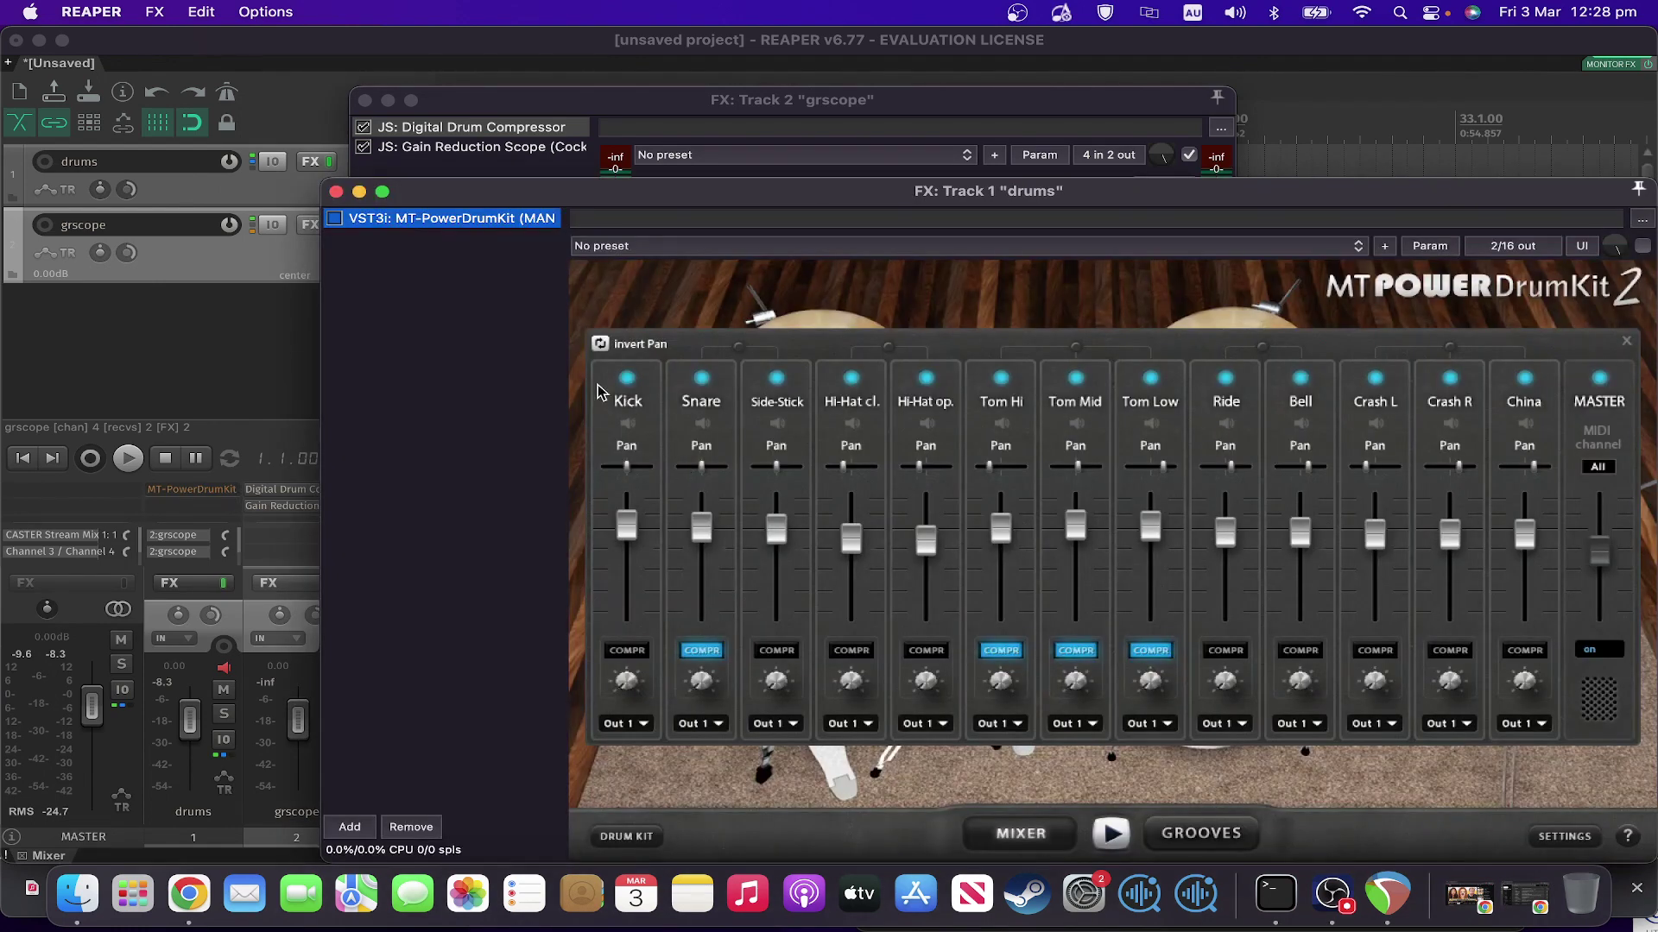
- Show grscope's Gain Reduction Scope graph and bypass the drums track's effects, leaving a flat trace
{"action": "left_click_drag", "start_coordinate": [431, 191], "coordinate": [795, 191]}
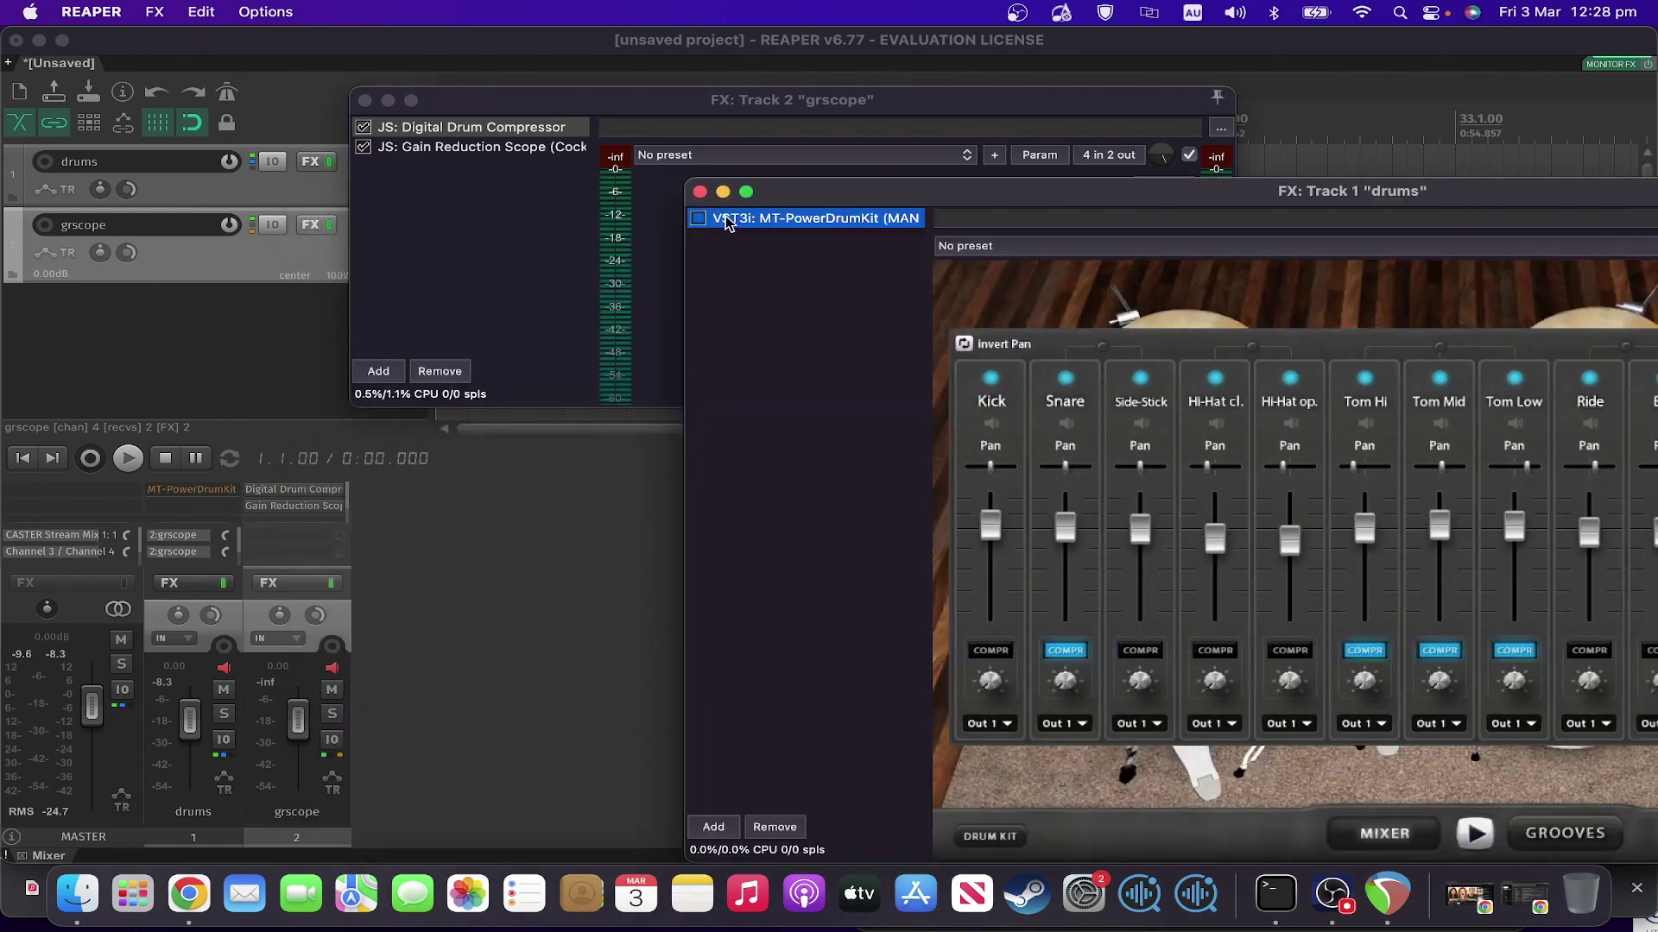
{"action": "left_click", "coordinate": [523, 160]}
{"action": "left_click", "coordinate": [523, 160]}
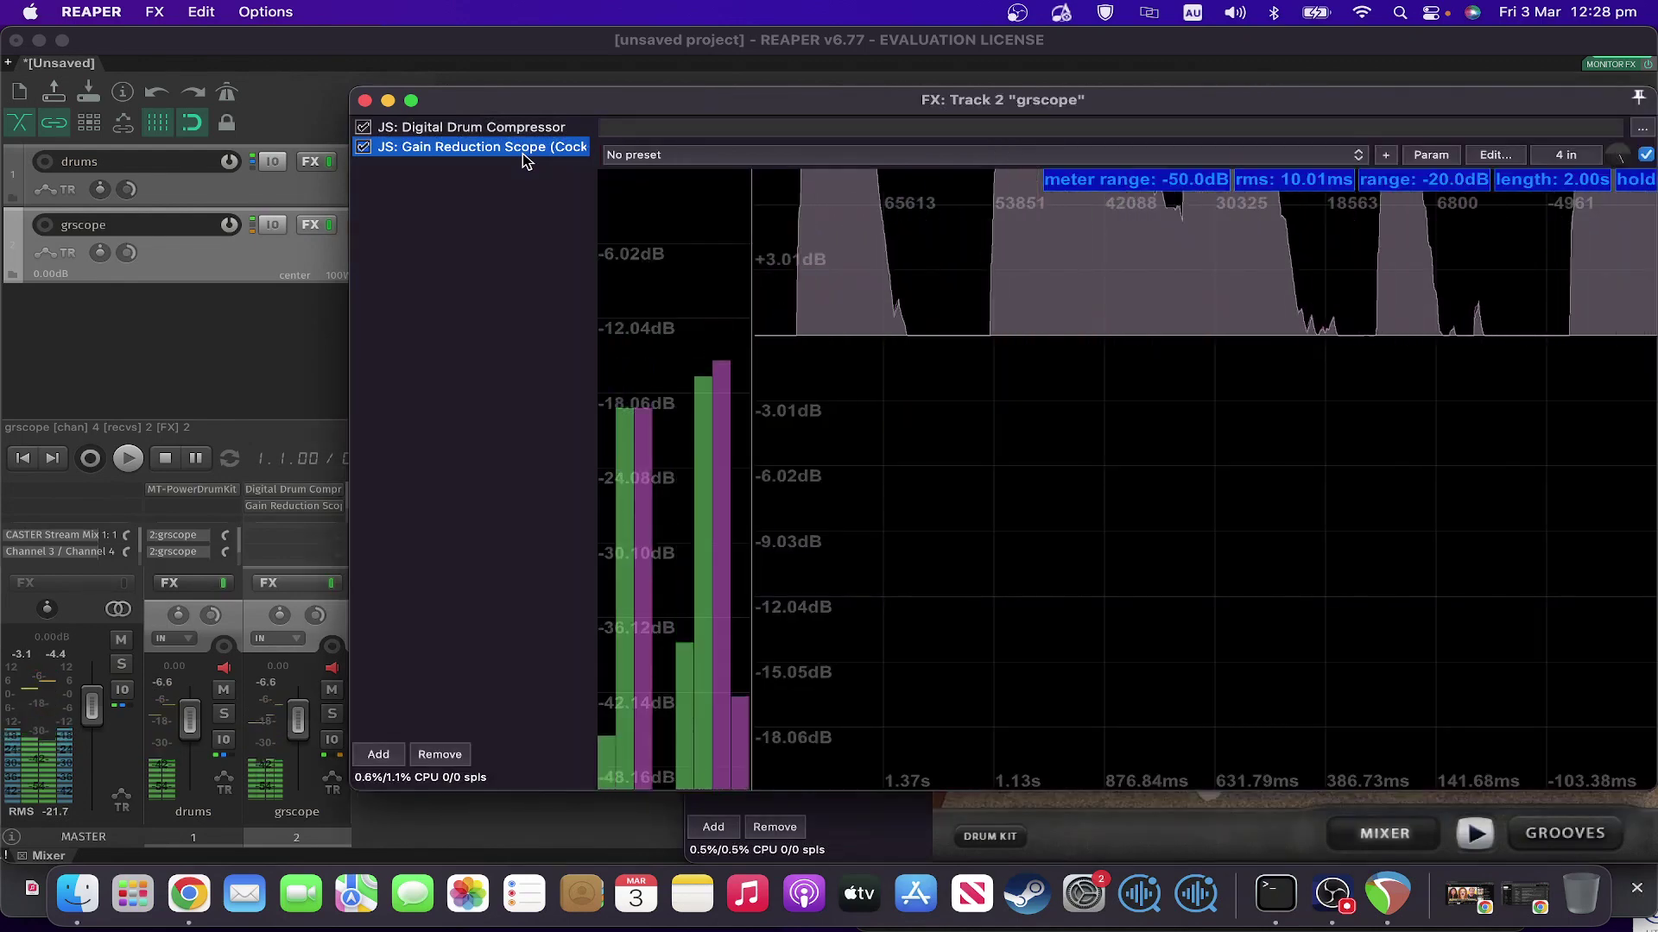
{"action": "left_click", "coordinate": [523, 160]}
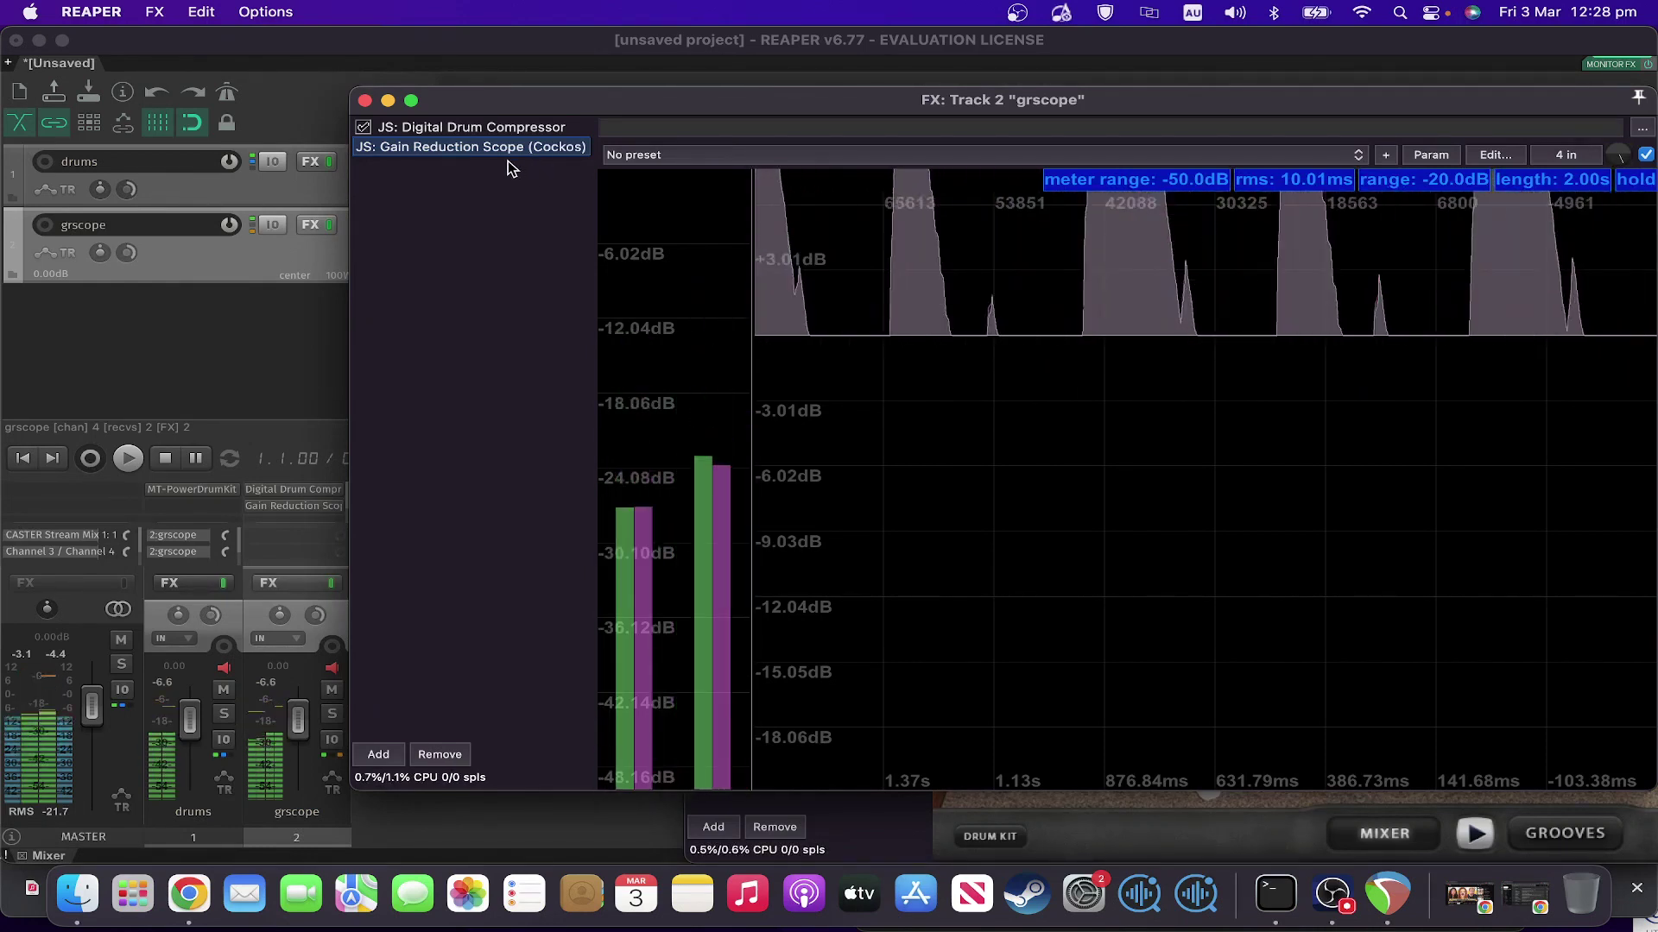
{"action": "left_click", "coordinate": [509, 168]}
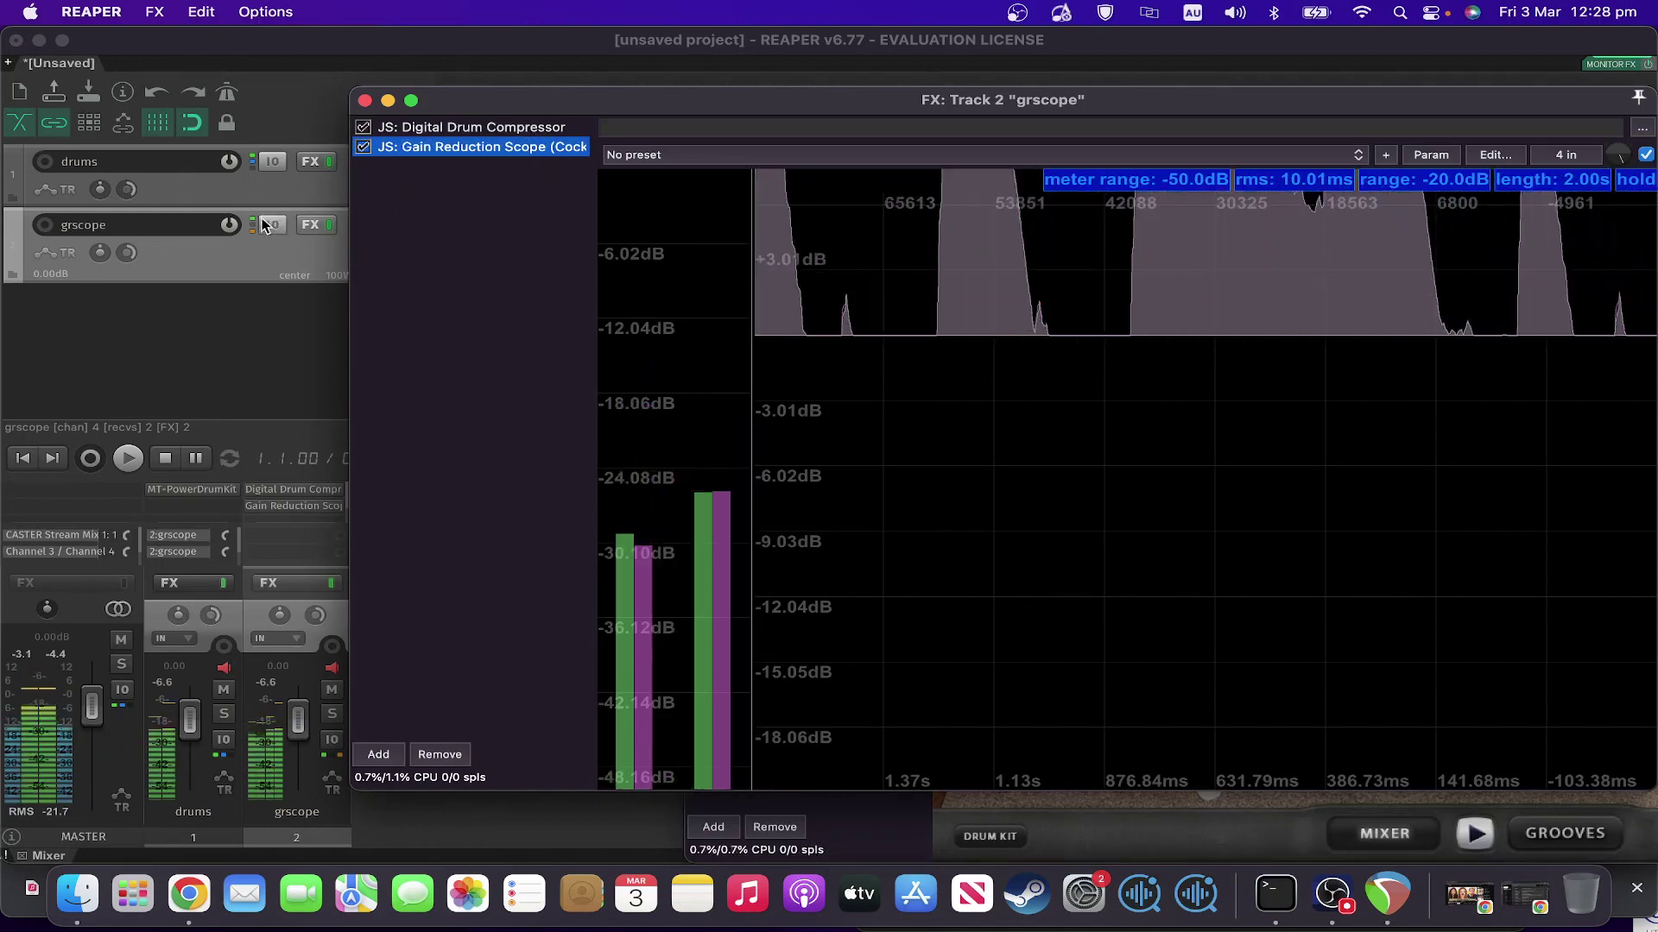
{"action": "left_click", "coordinate": [327, 164]}
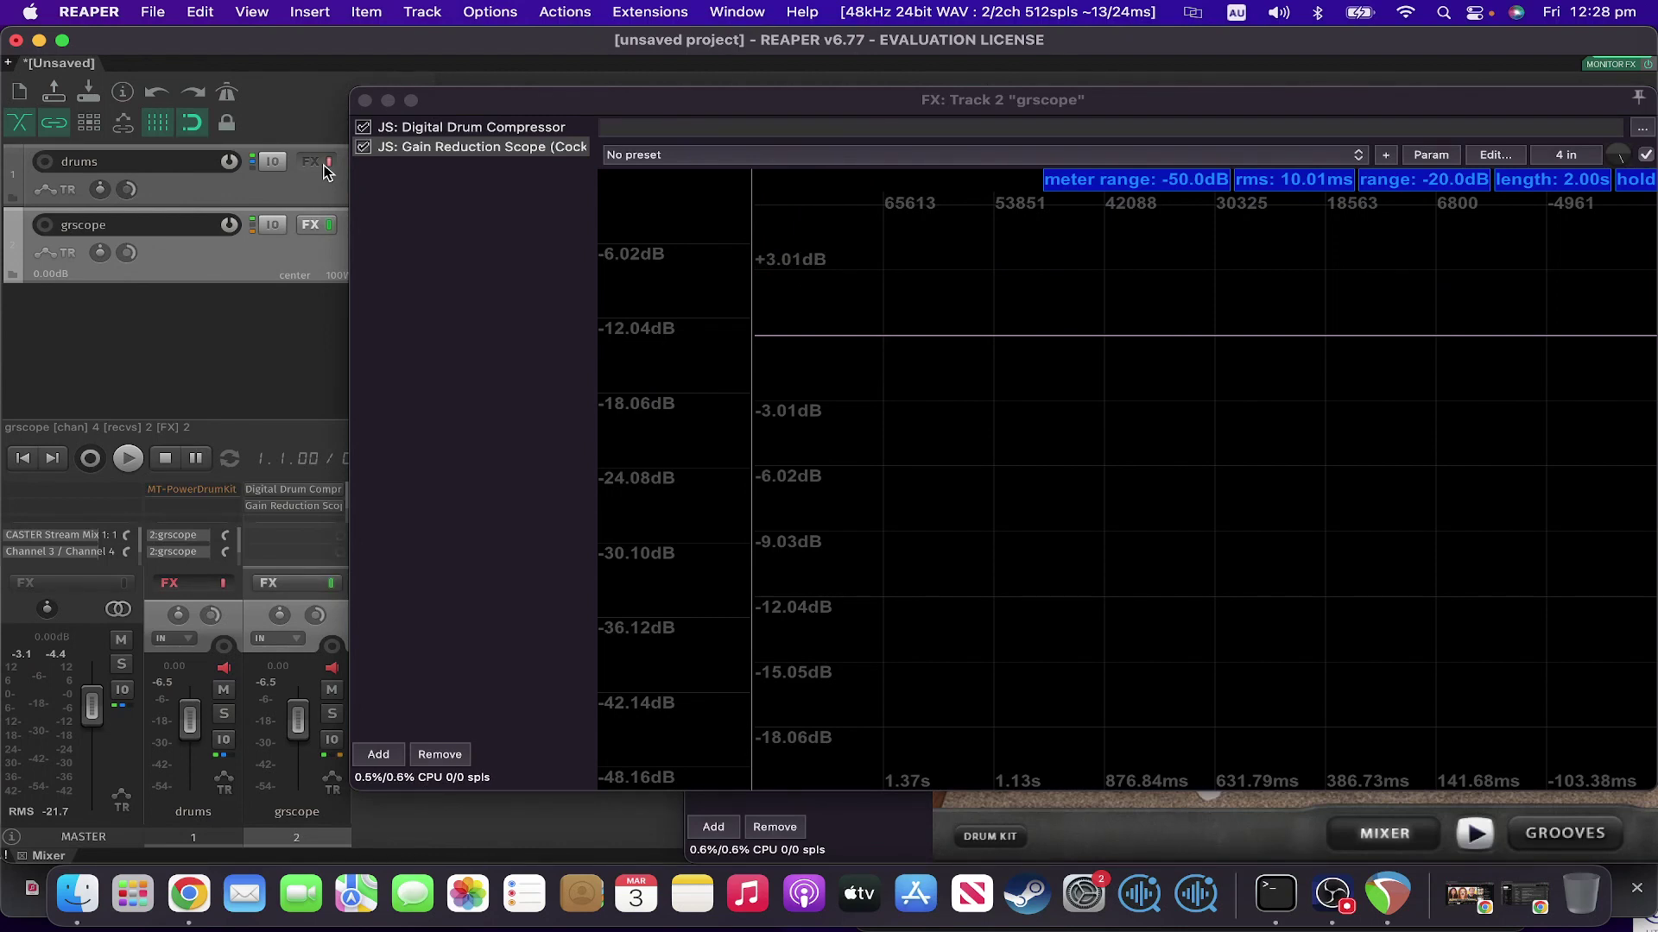
- In the Gain Reduction Scope's pin routing on grscope, connect track channel 2 to right input 1
{"action": "left_click", "coordinate": [421, 126]}
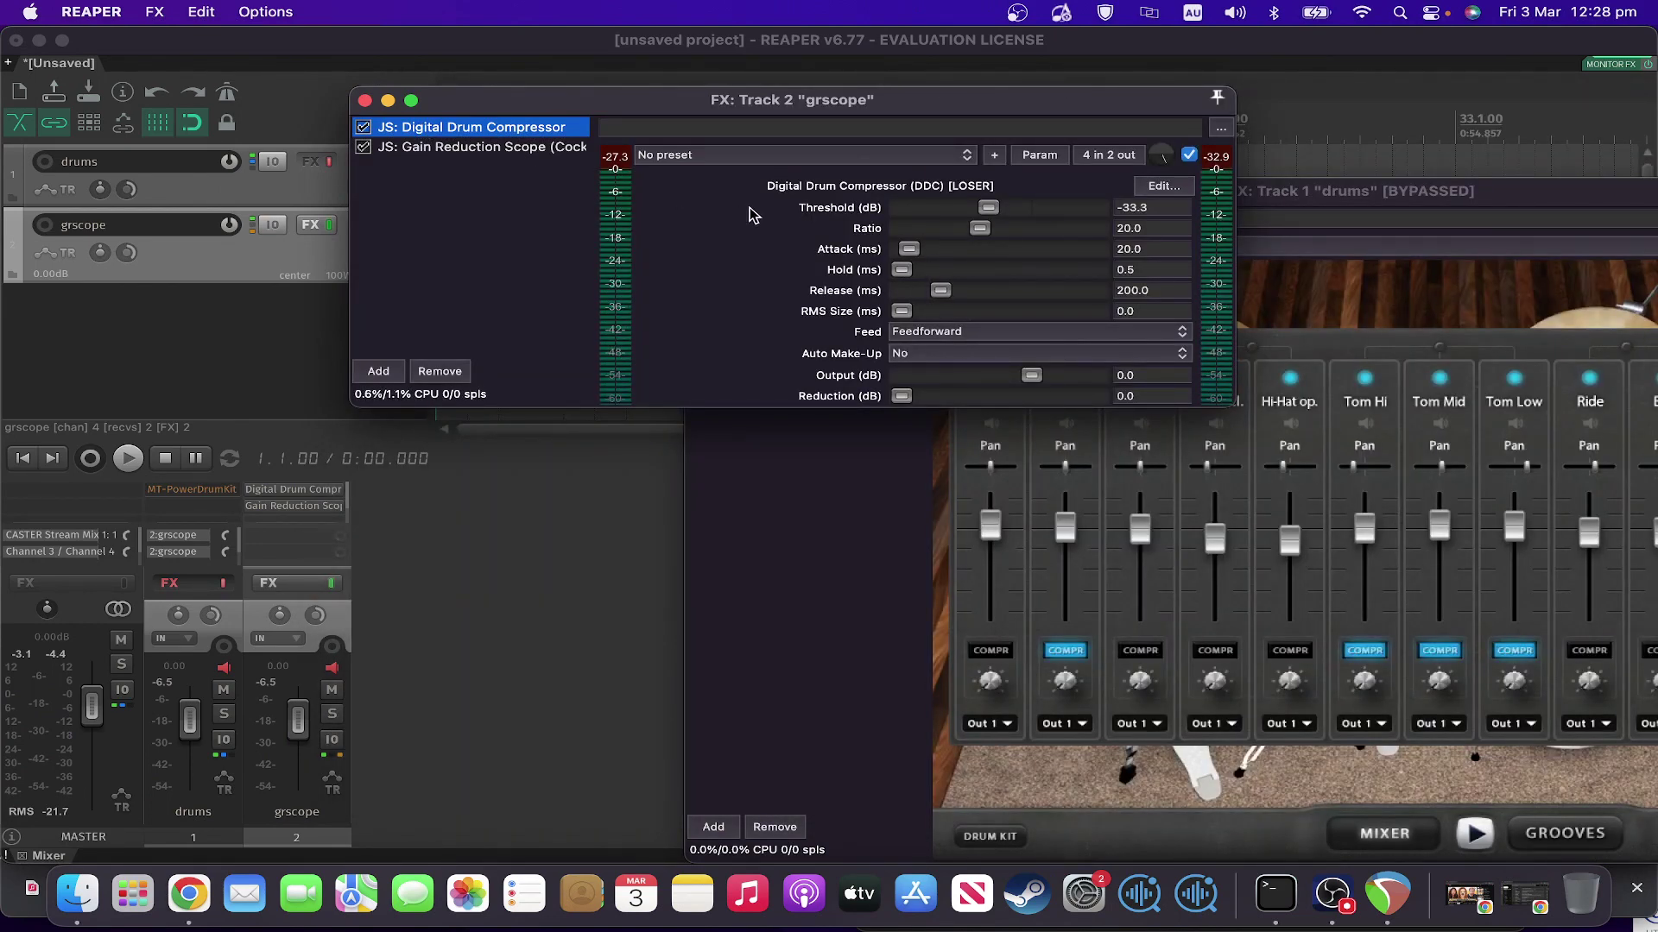
{"action": "left_click", "coordinate": [485, 148]}
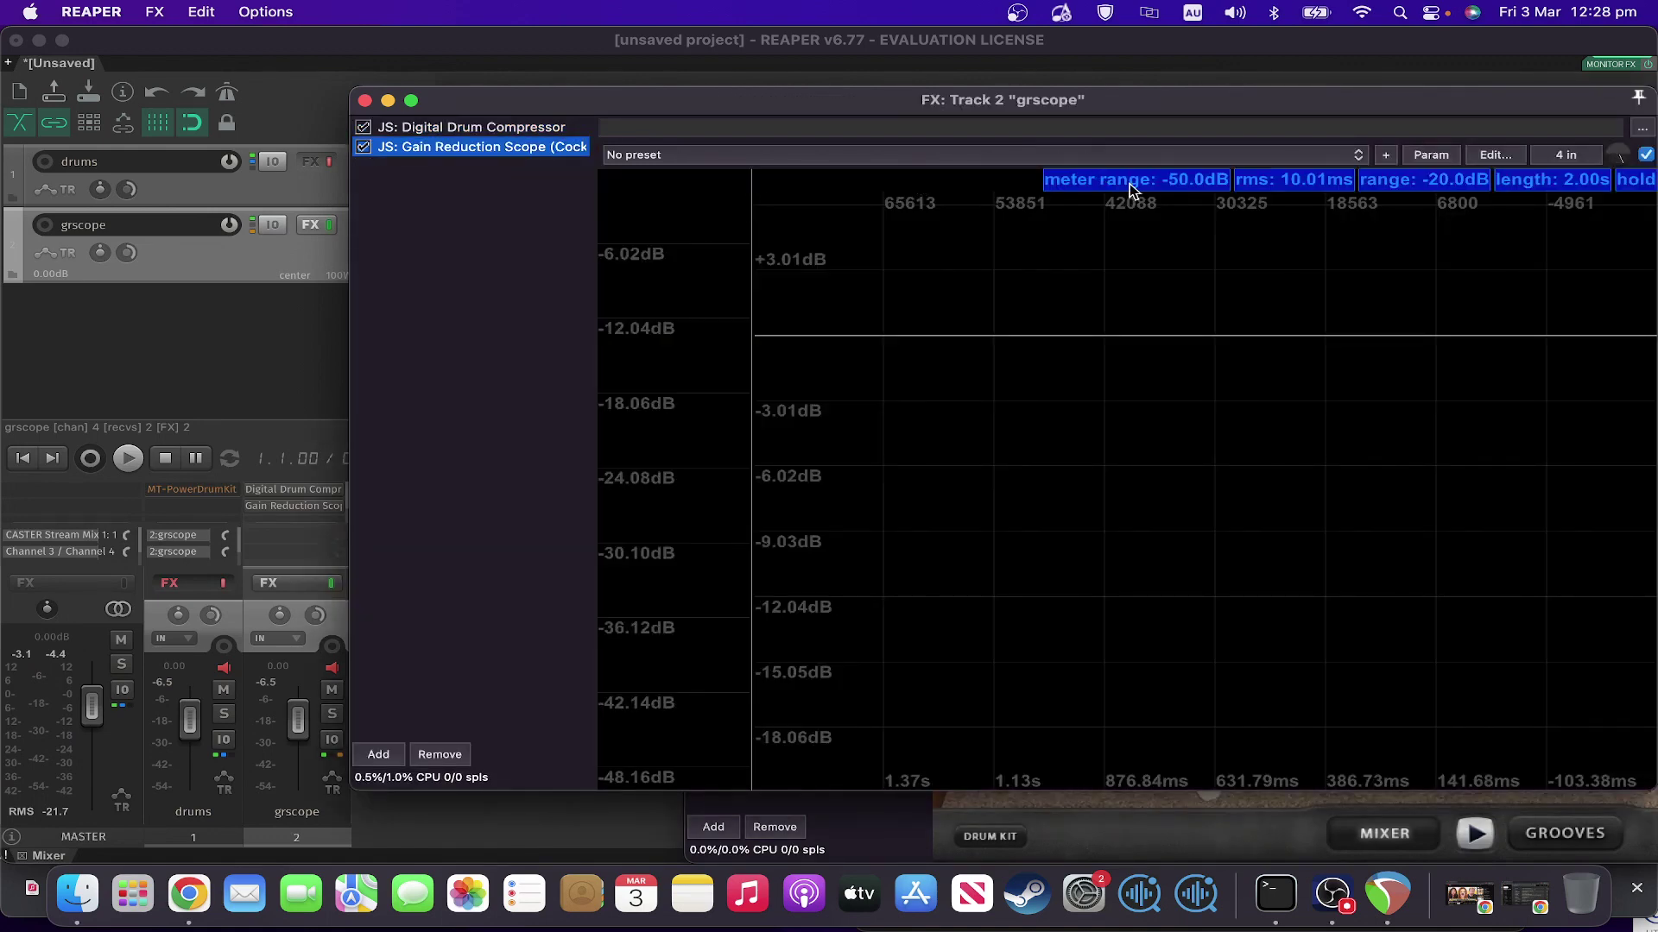
{"action": "left_click", "coordinate": [1566, 155]}
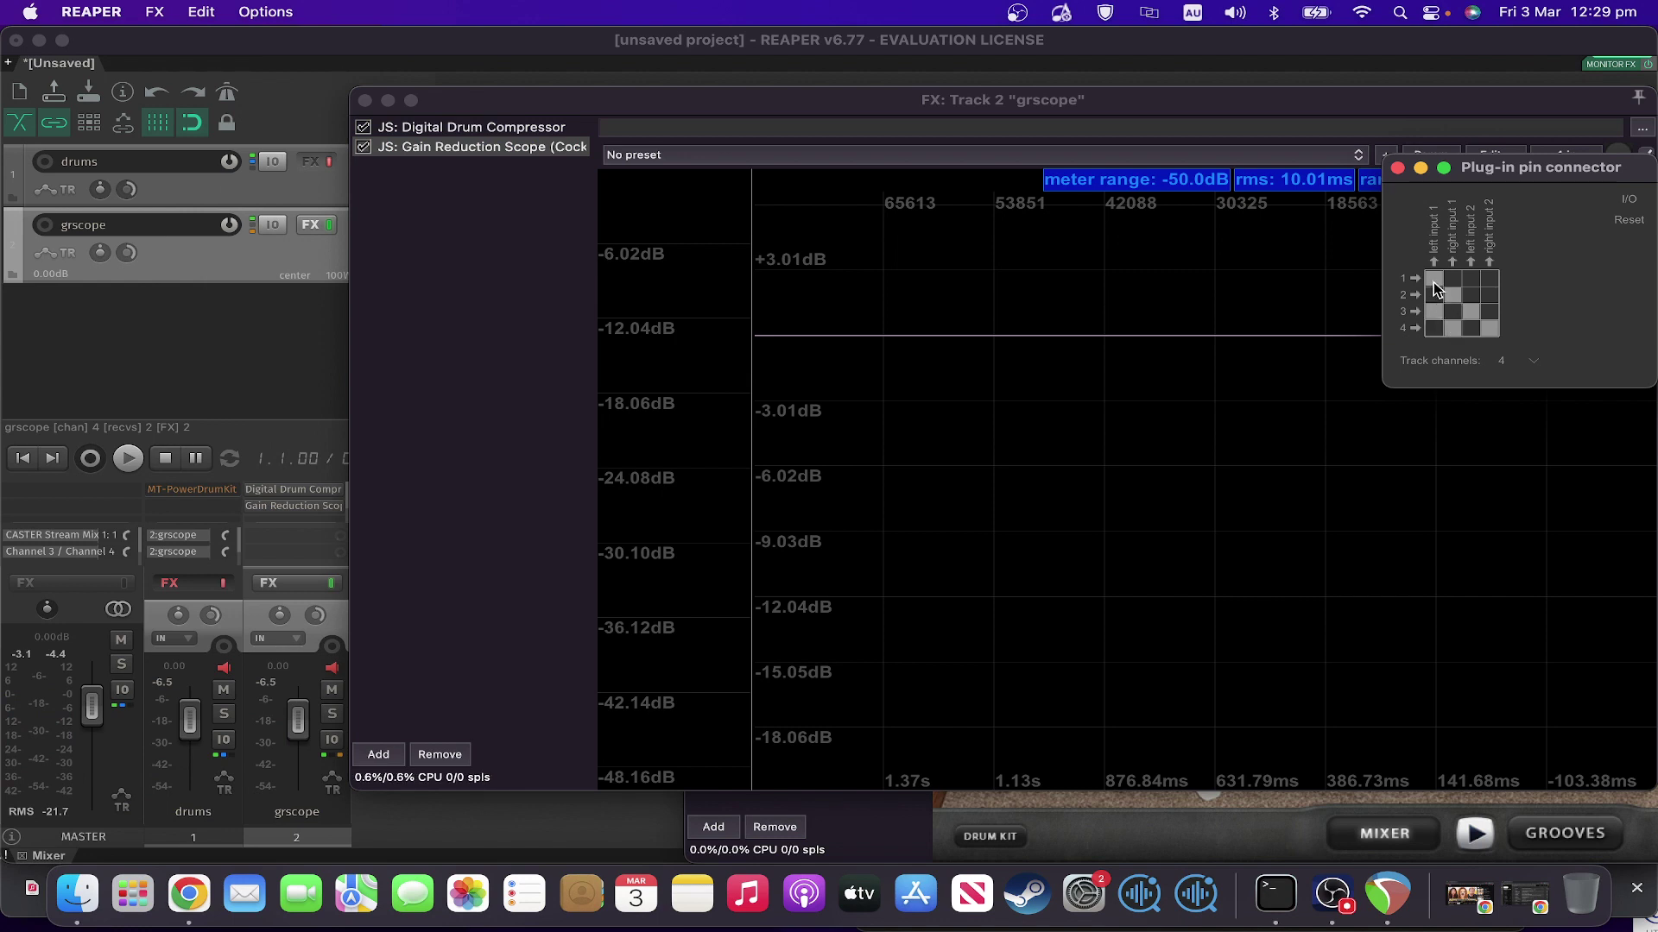
{"action": "left_click", "coordinate": [1453, 297]}
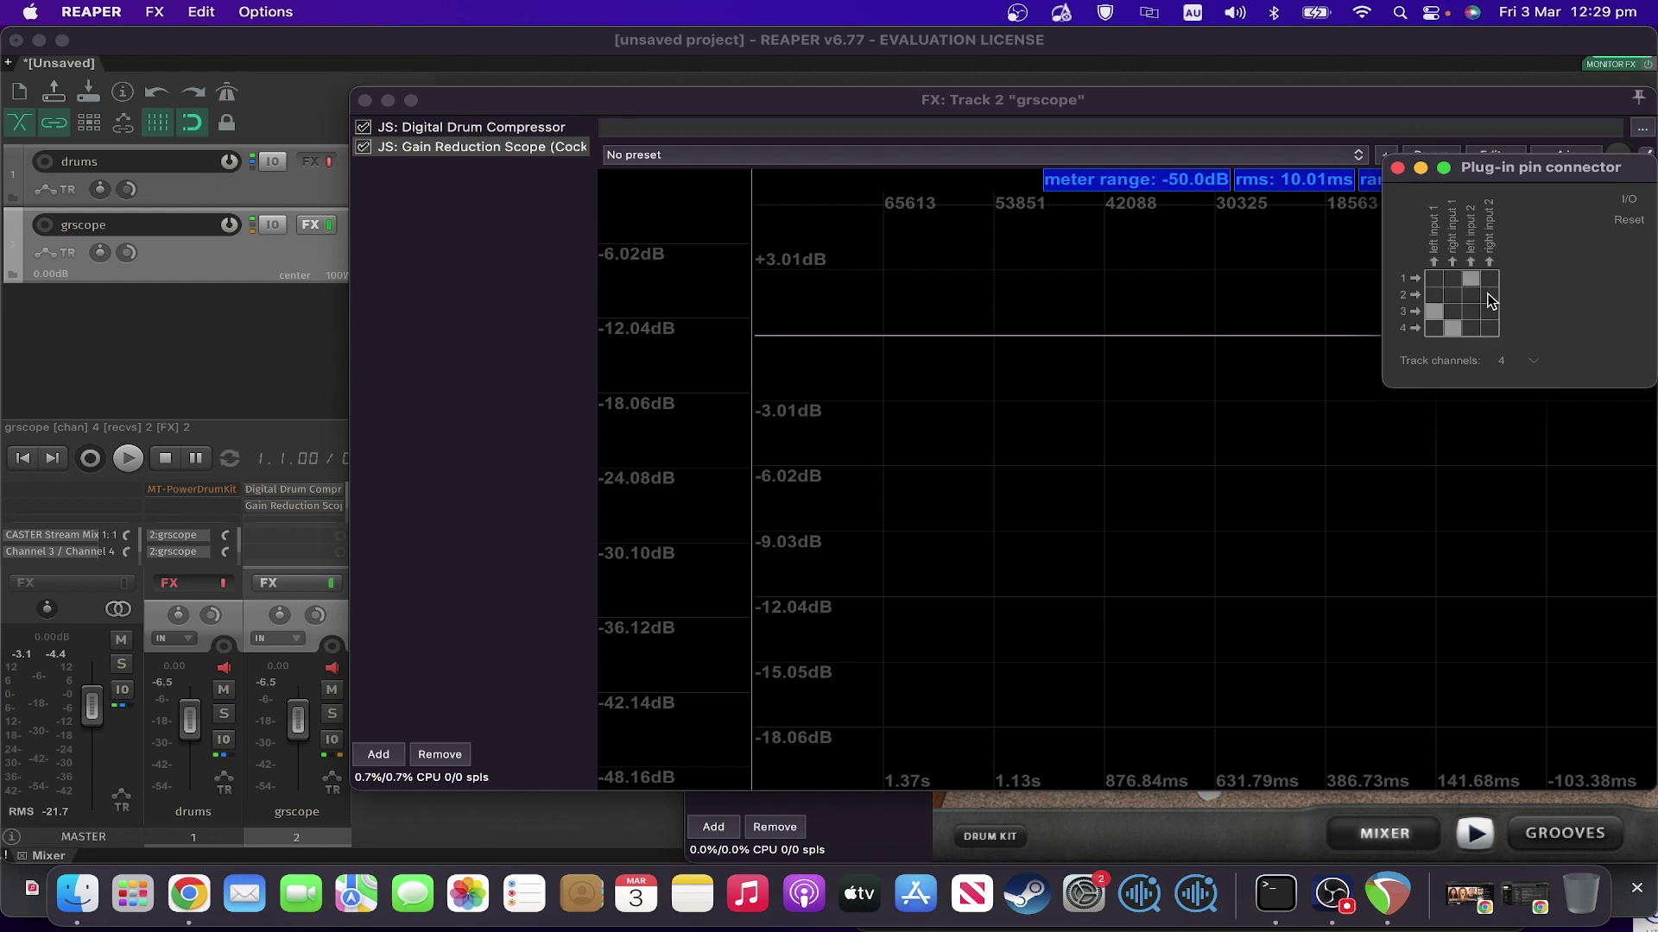
{"action": "left_click", "coordinate": [1398, 168]}
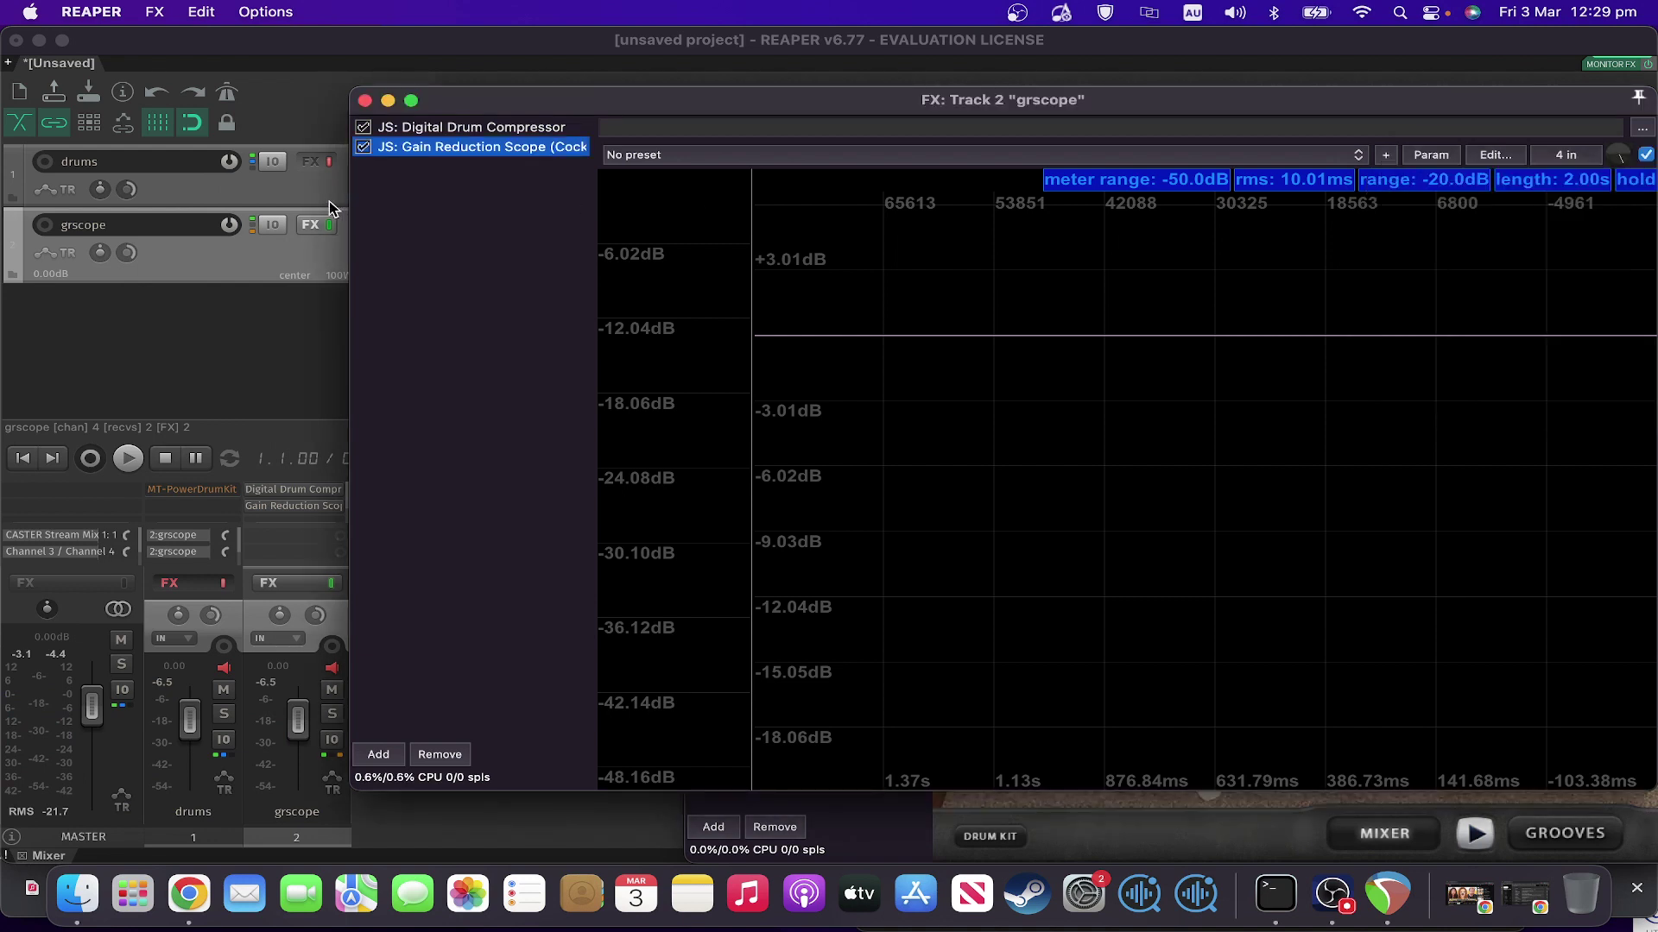
- Re-enable the drums track's effects
{"action": "left_click", "coordinate": [329, 163]}
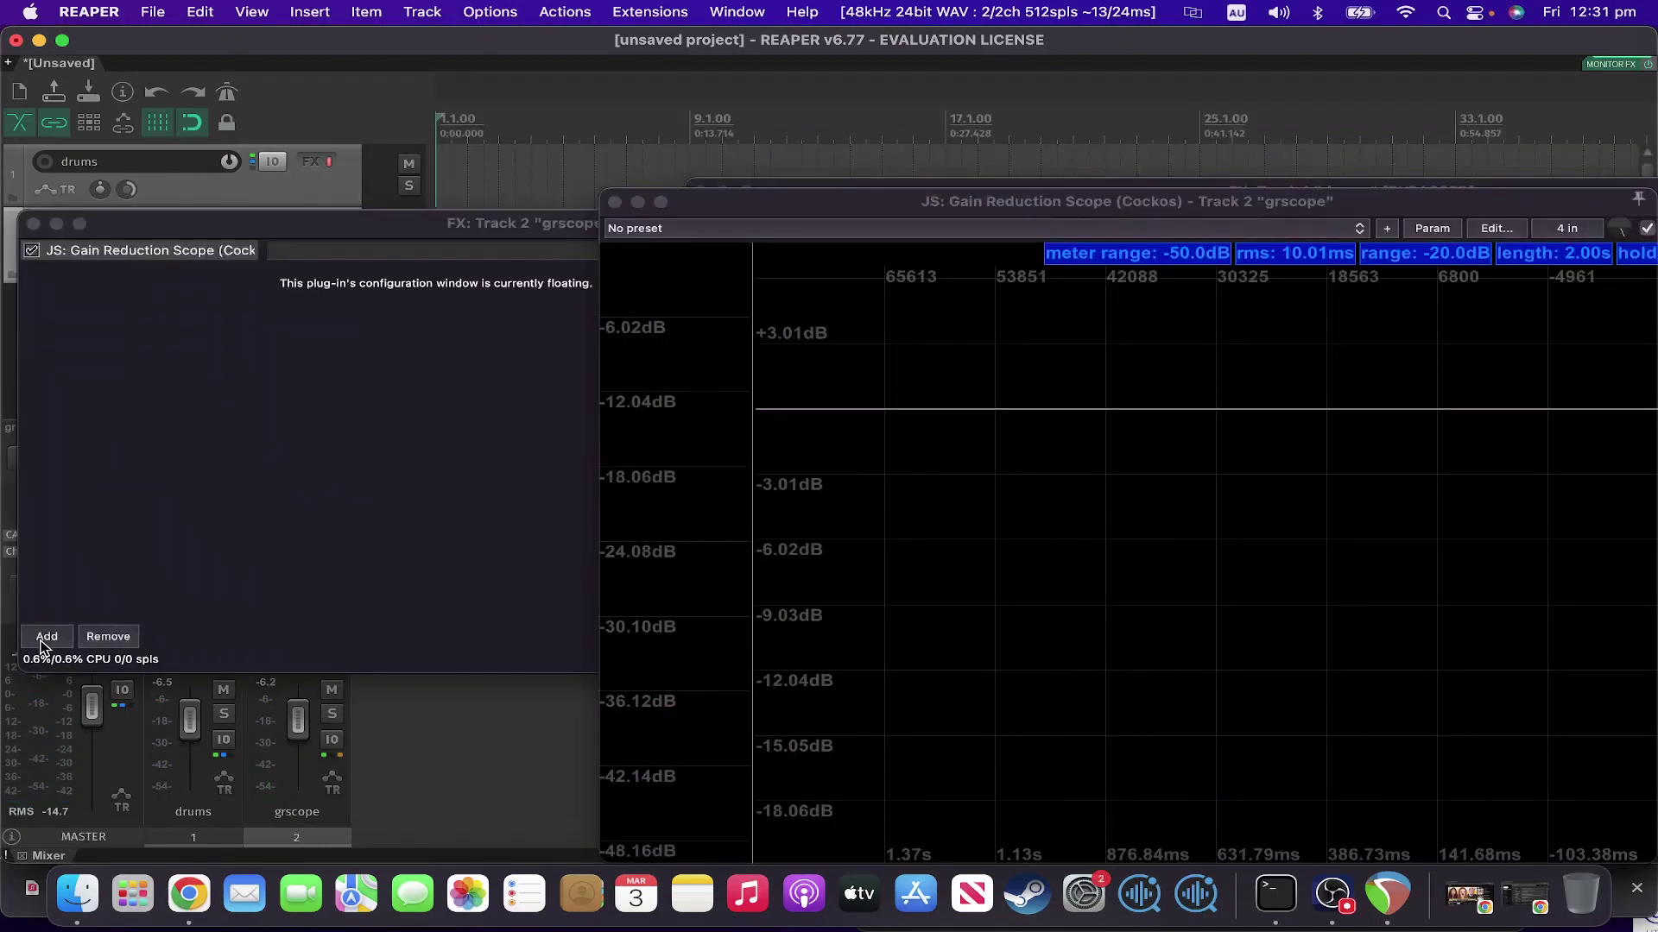
- Add JS: Saturation to the grscope chain and move it above the Gain Reduction Scope
{"action": "left_click", "coordinate": [47, 637]}
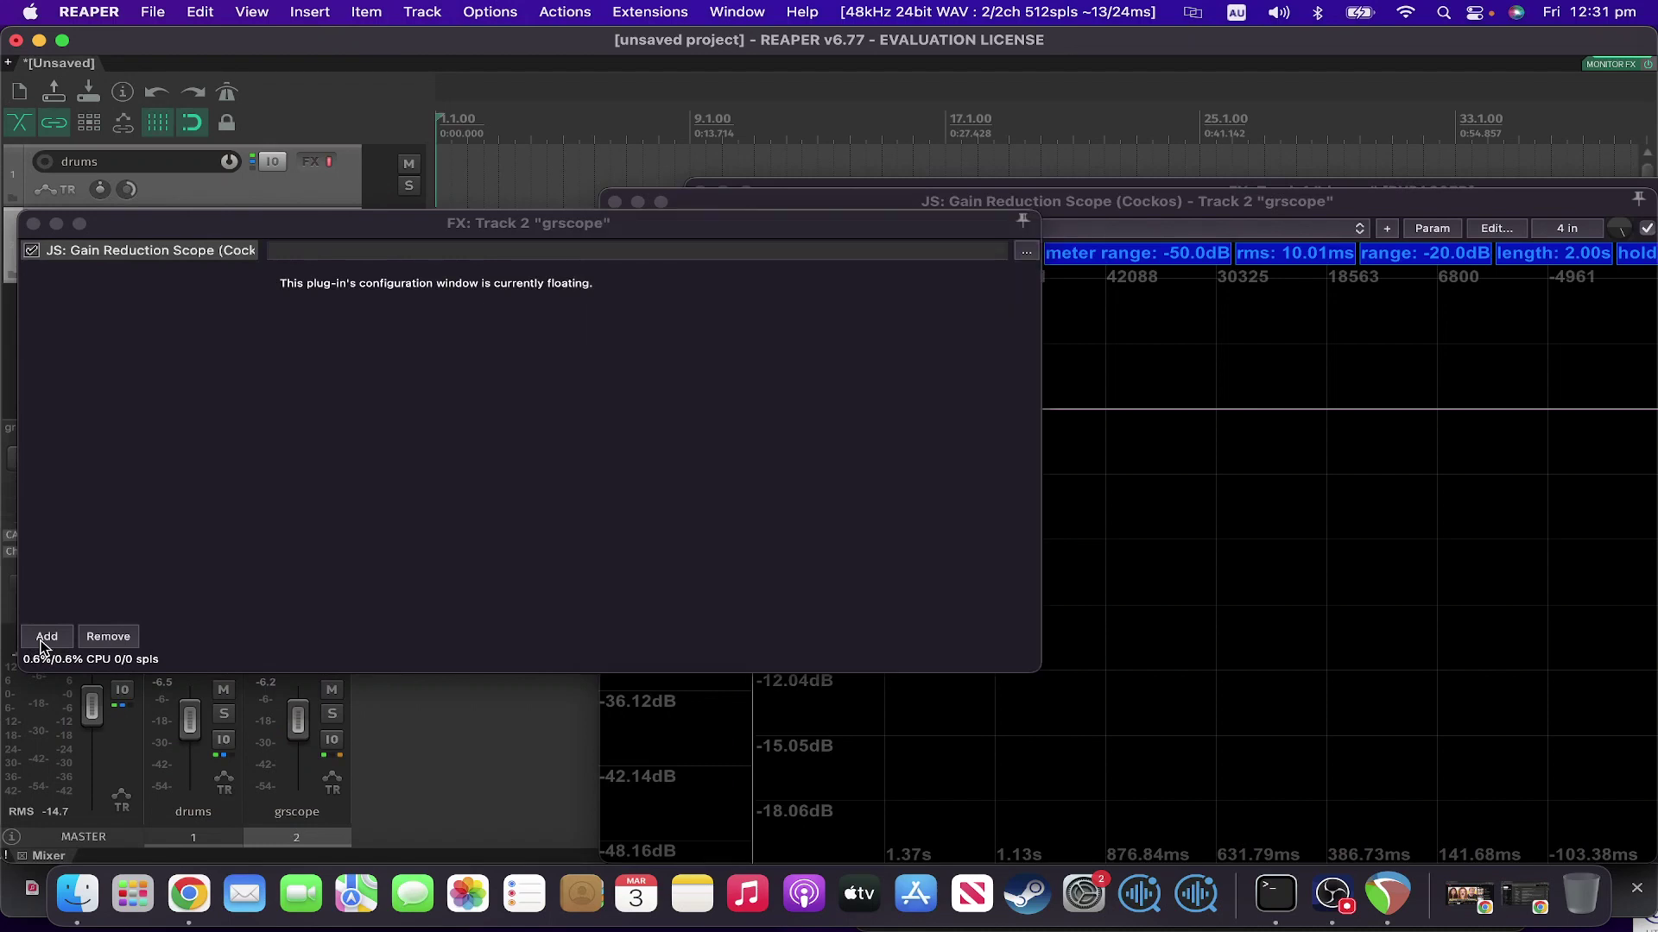
{"action": "left_click", "coordinate": [46, 636]}
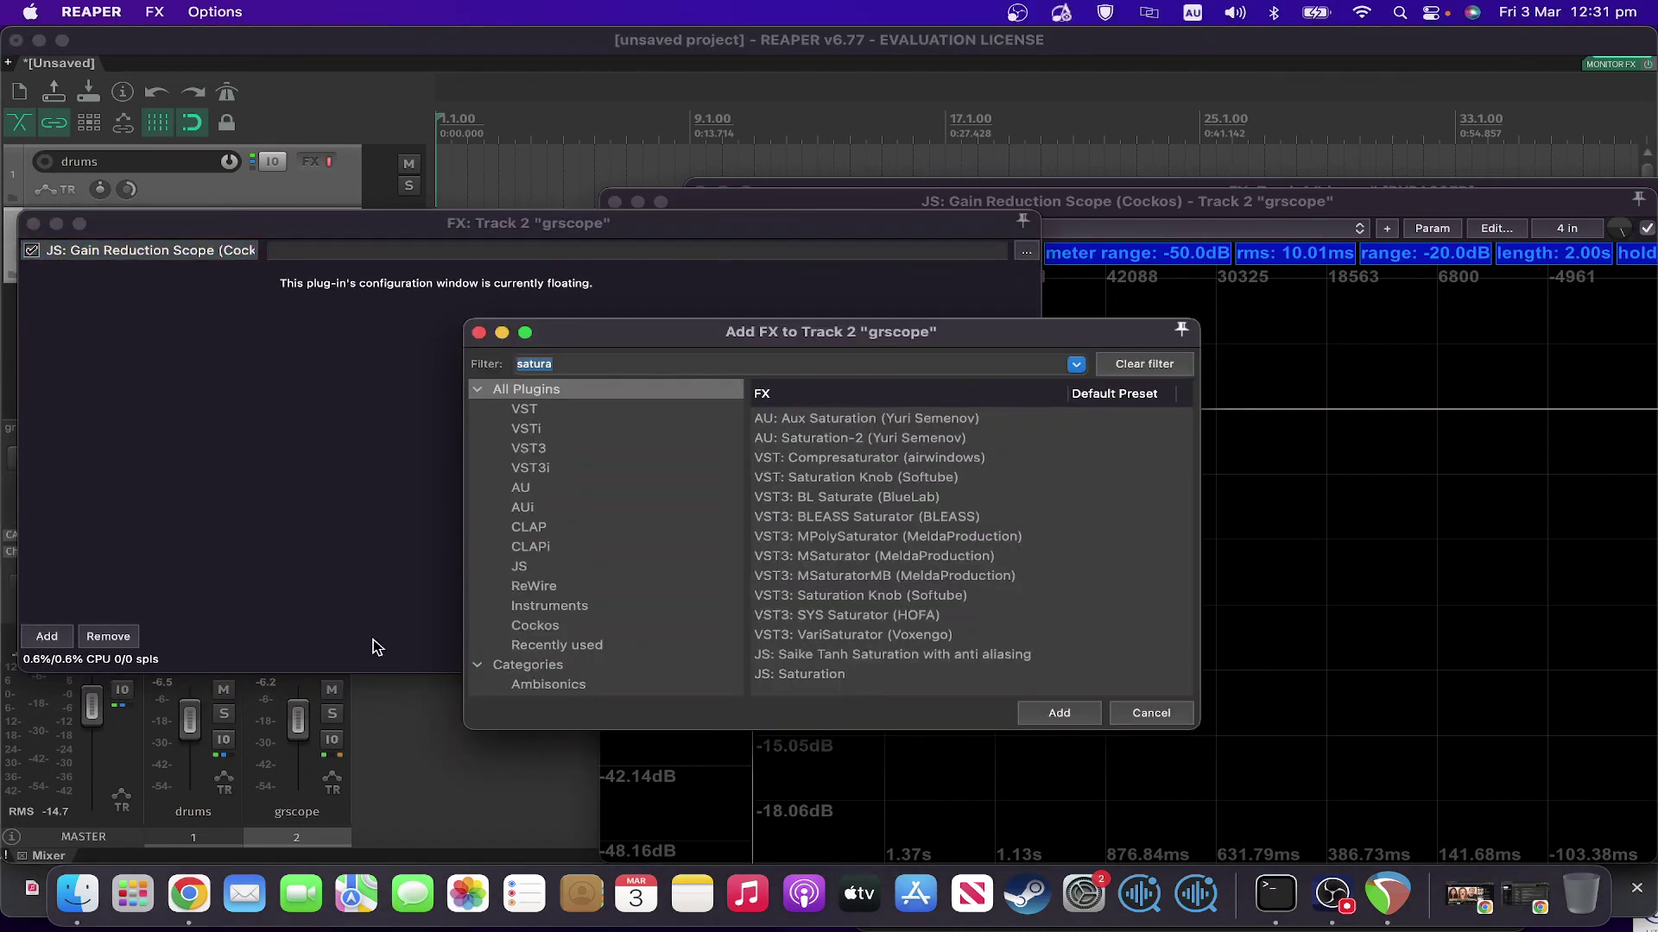
{"action": "left_click", "coordinate": [806, 672]}
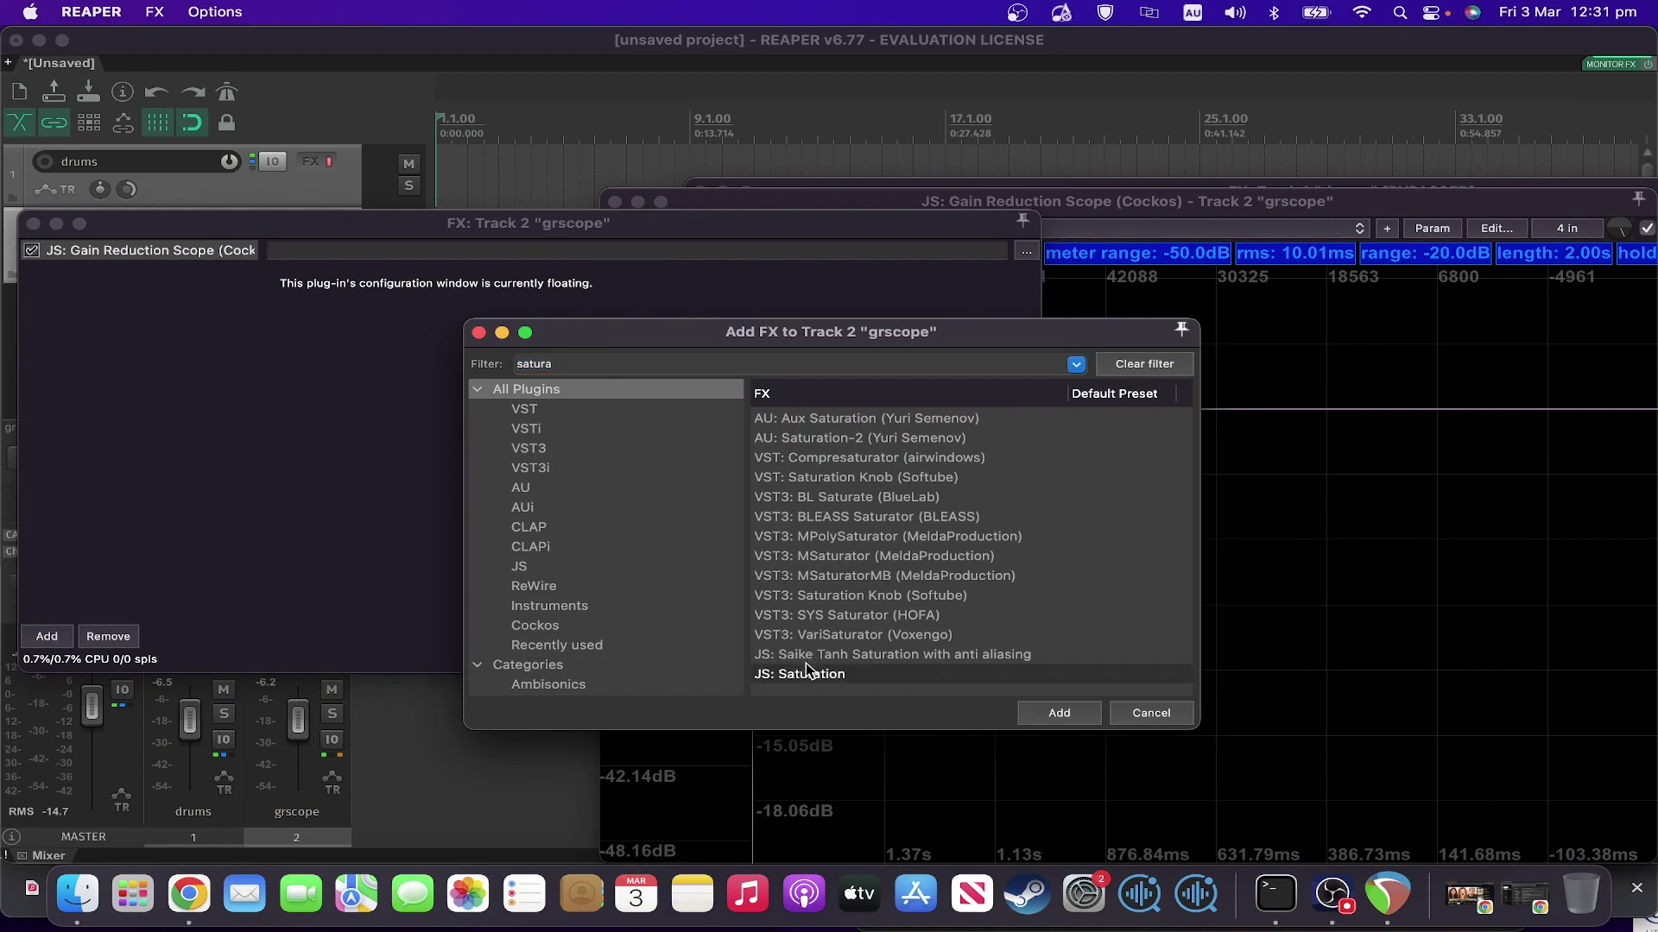
{"action": "left_click", "coordinate": [1030, 714]}
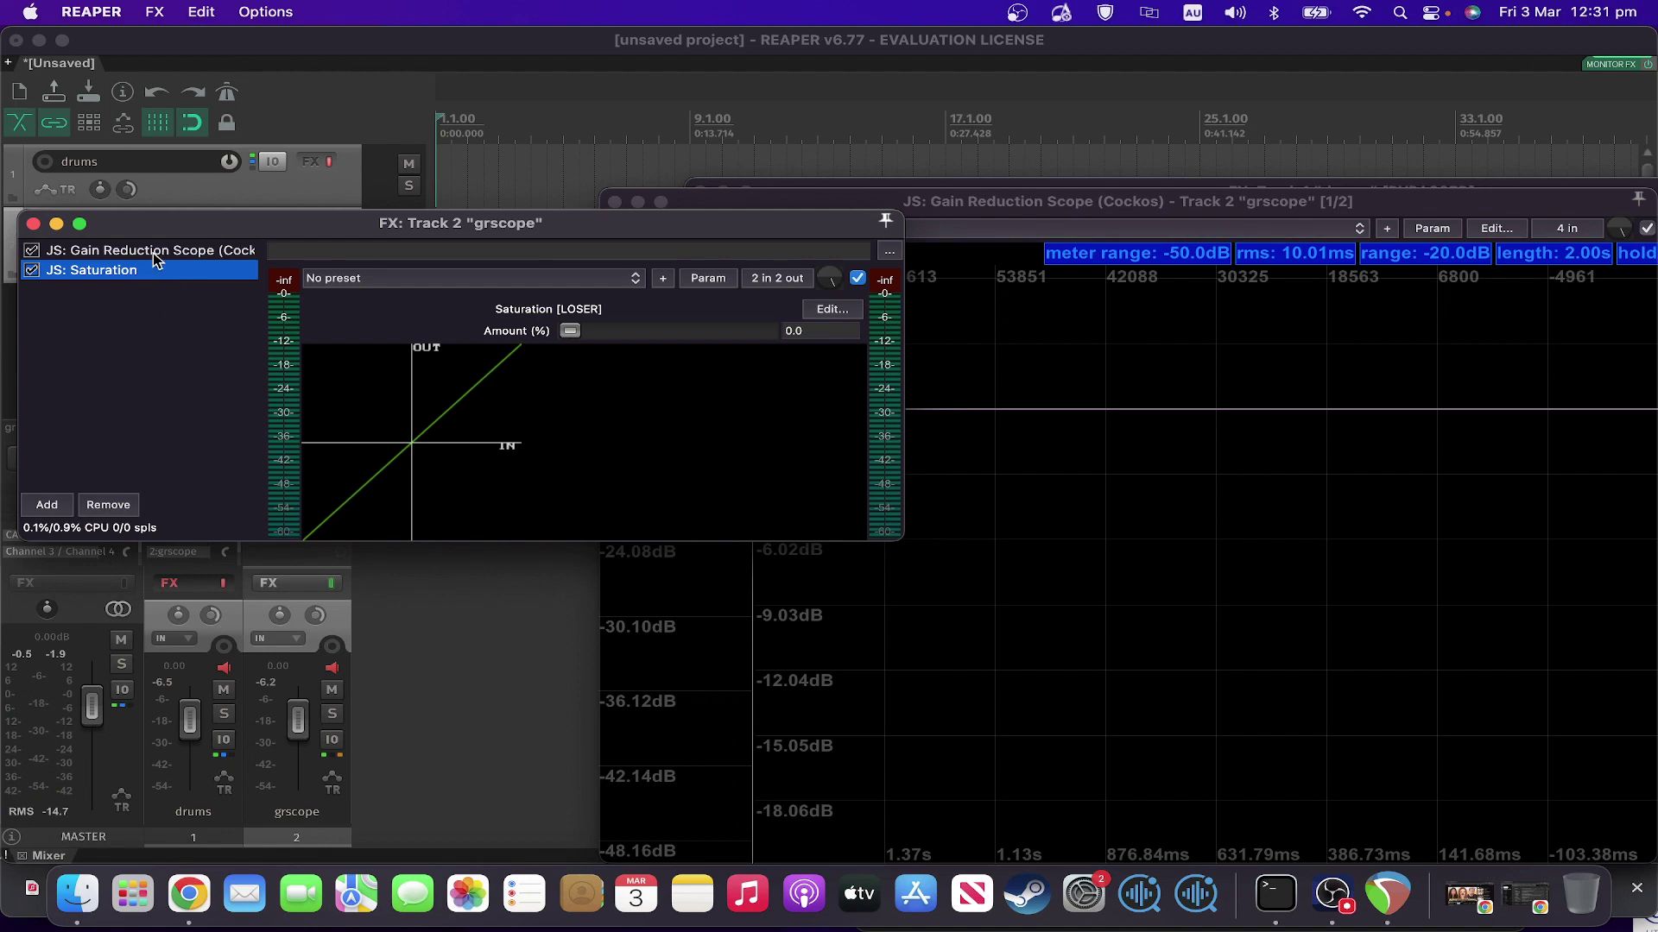
{"action": "left_click_drag", "start_coordinate": [155, 255], "coordinate": [157, 252]}
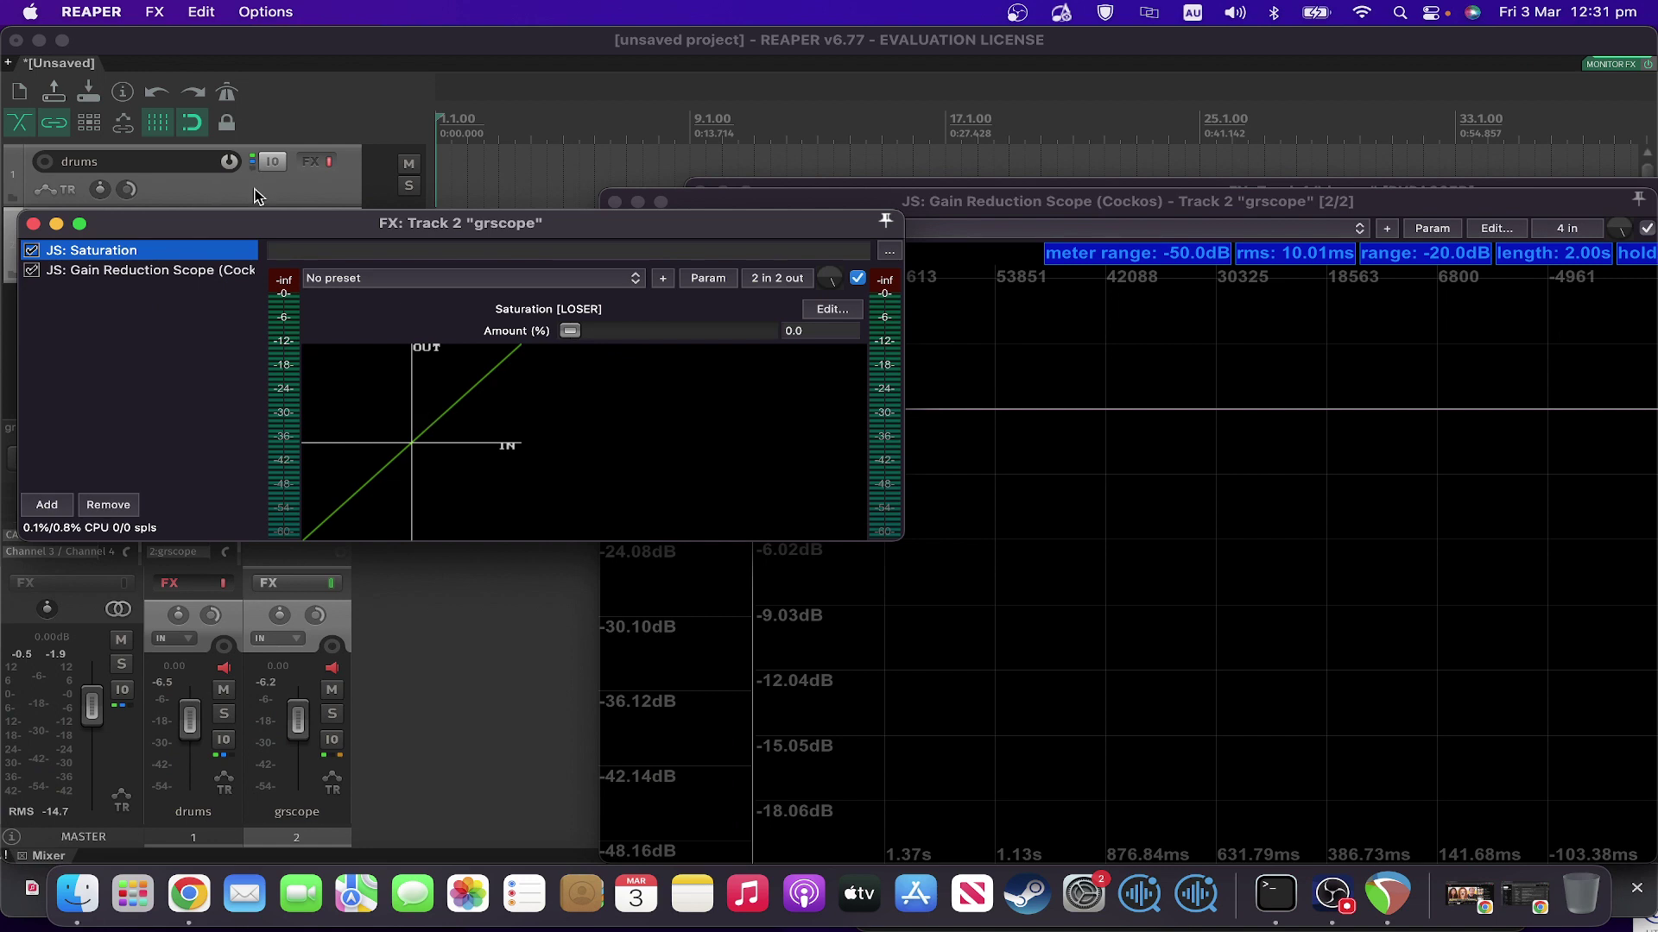
- With drums effects active, set Saturation Amount to 57.0%, then toggle the drums FX bypass off and on
{"action": "left_click", "coordinate": [329, 162]}
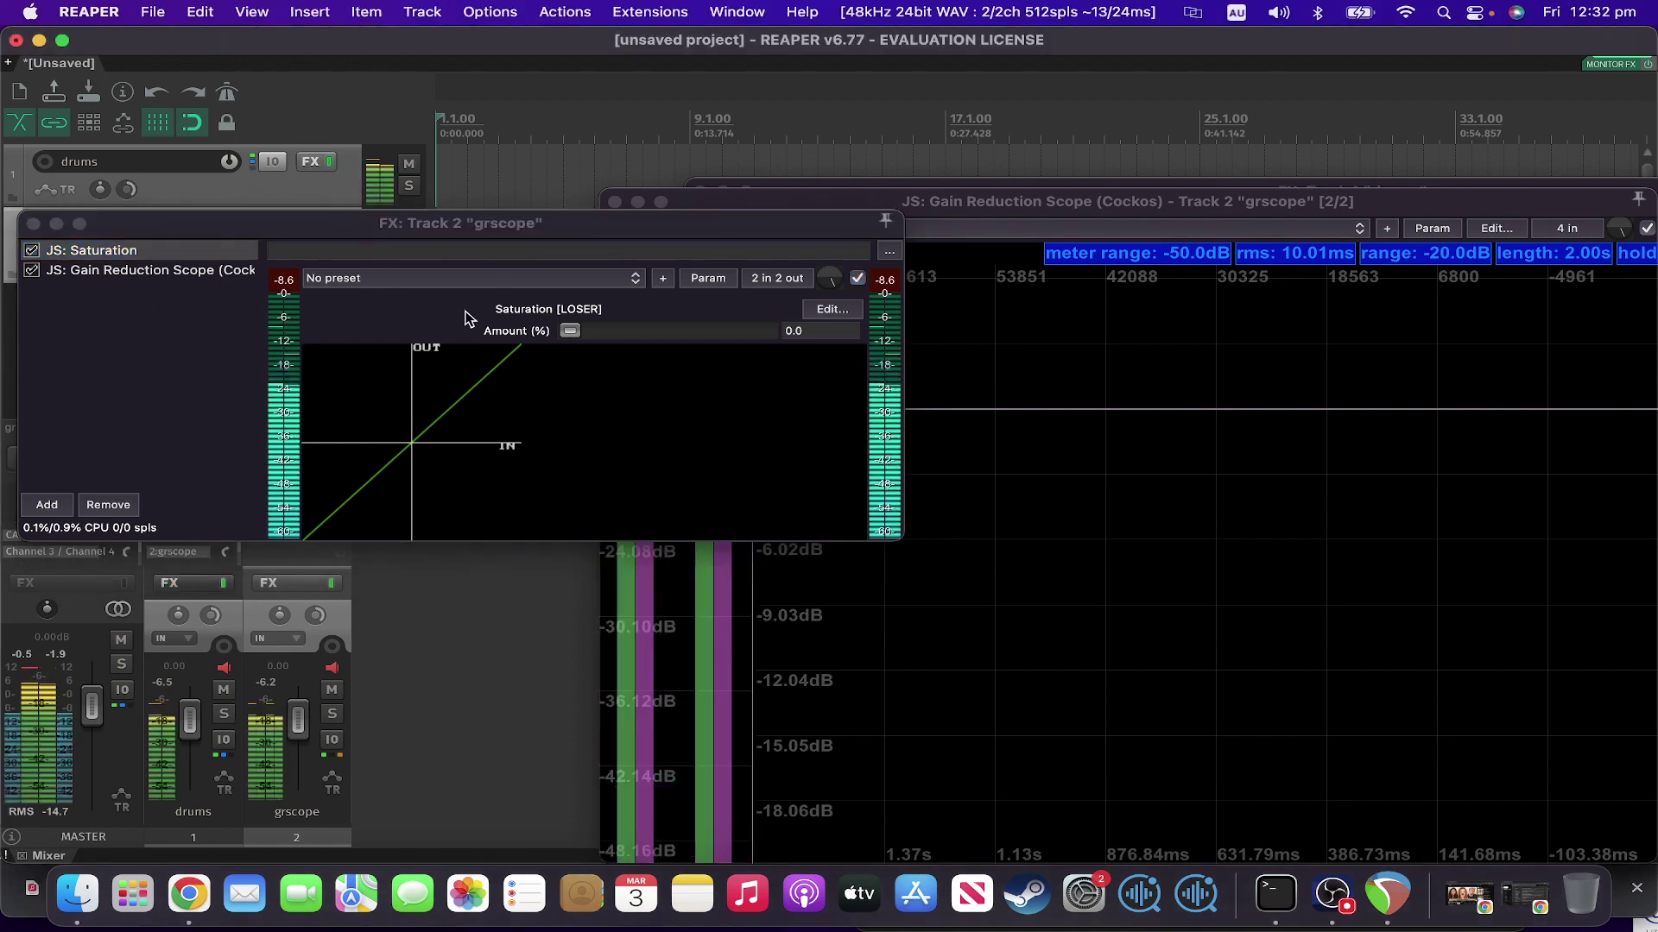
{"action": "left_click_drag", "start_coordinate": [569, 335], "coordinate": [690, 346]}
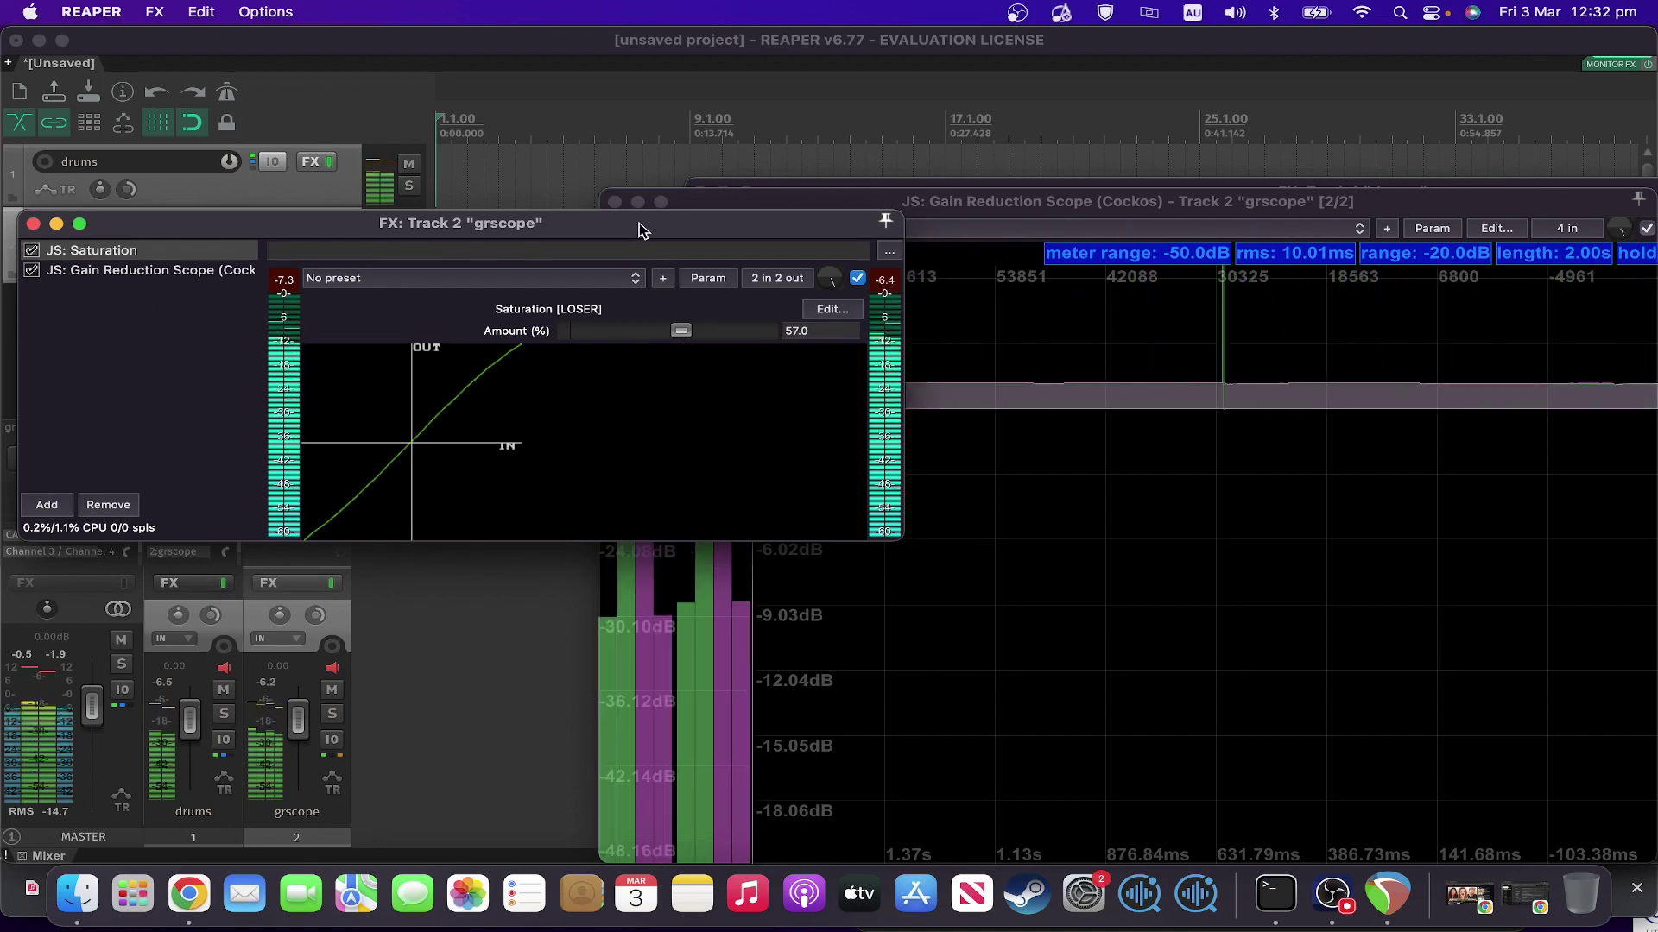
{"action": "left_click_drag", "start_coordinate": [640, 229], "coordinate": [605, 475]}
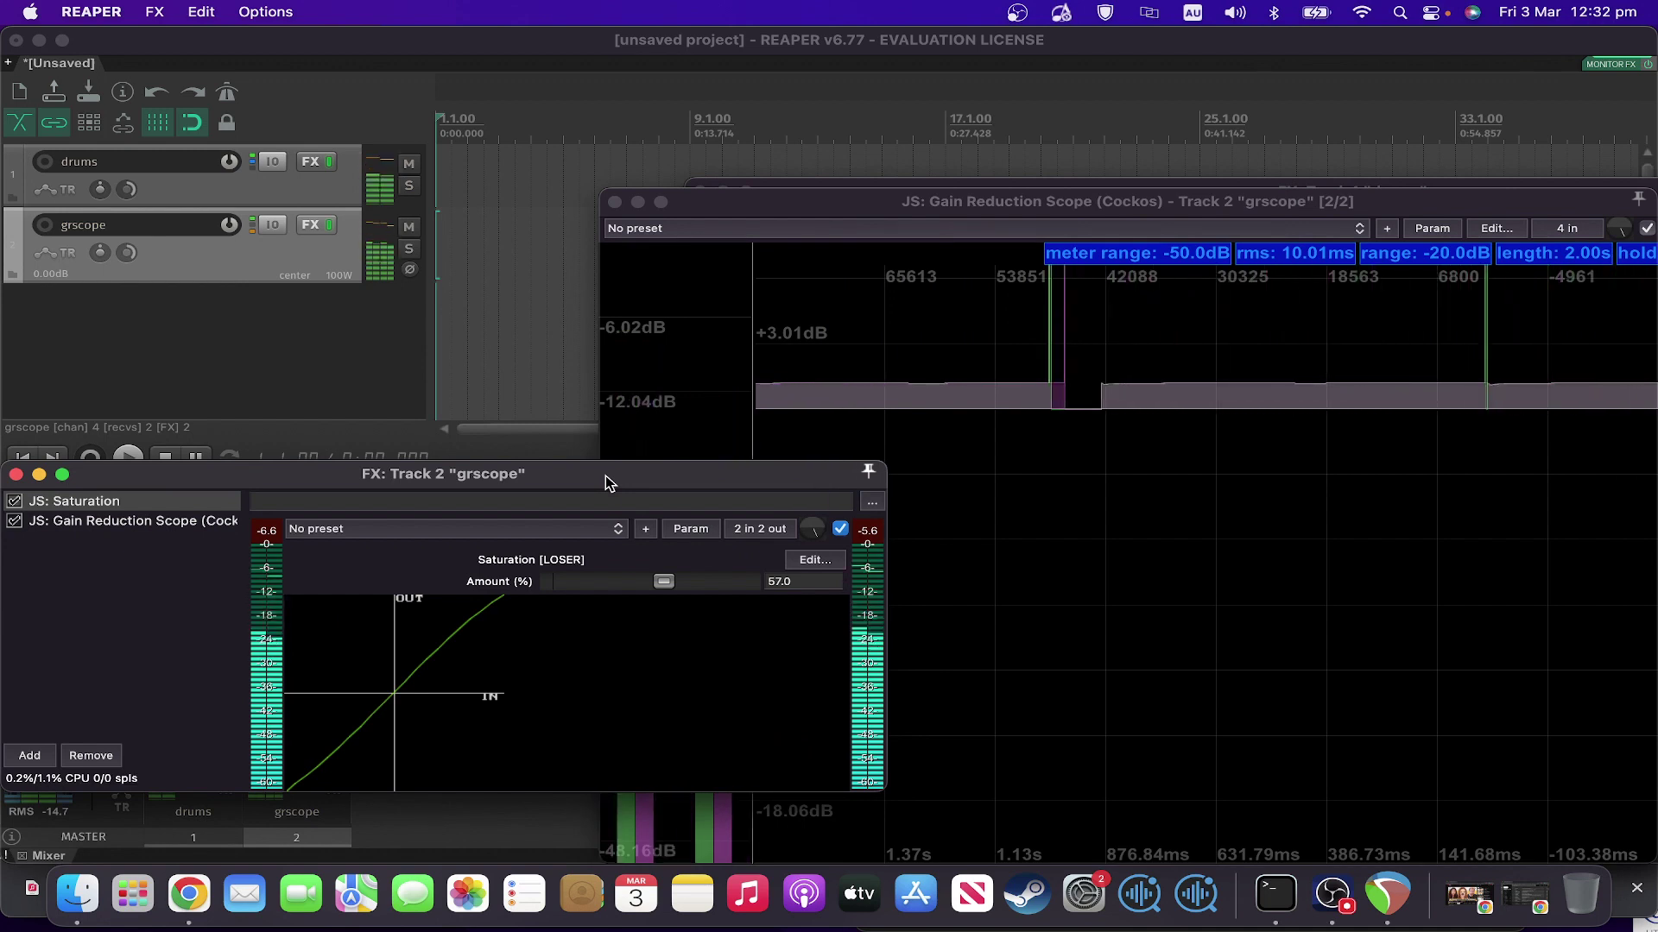
{"action": "left_click", "coordinate": [330, 161], "text": "super"}
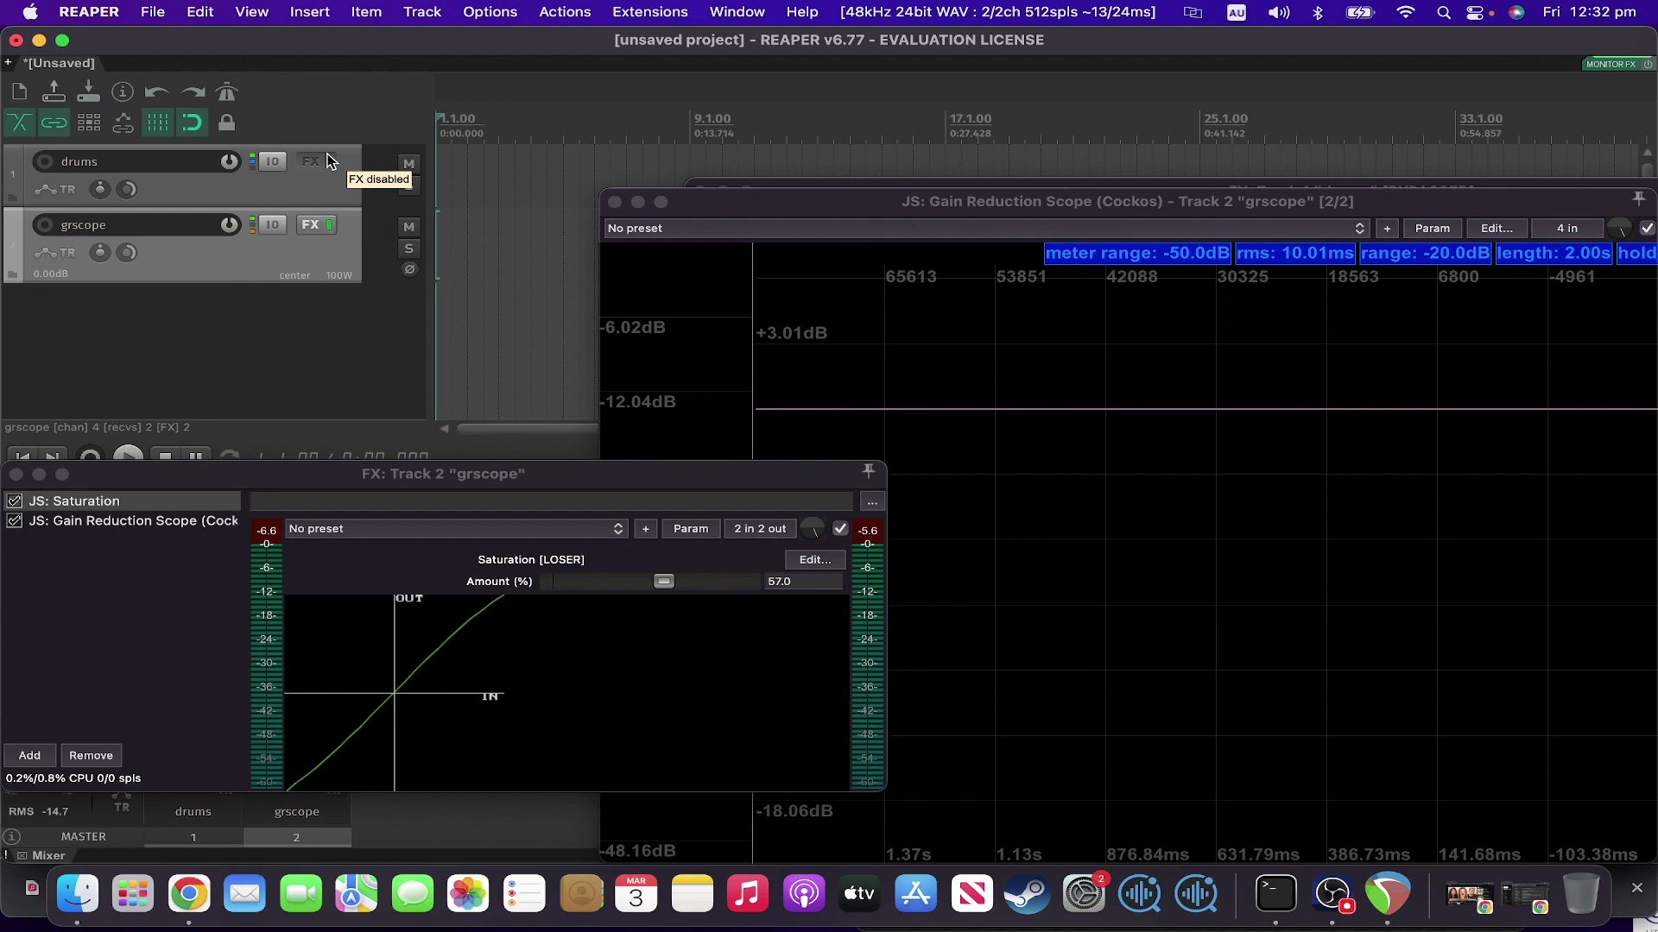
{"action": "left_click", "coordinate": [330, 161], "text": "super"}
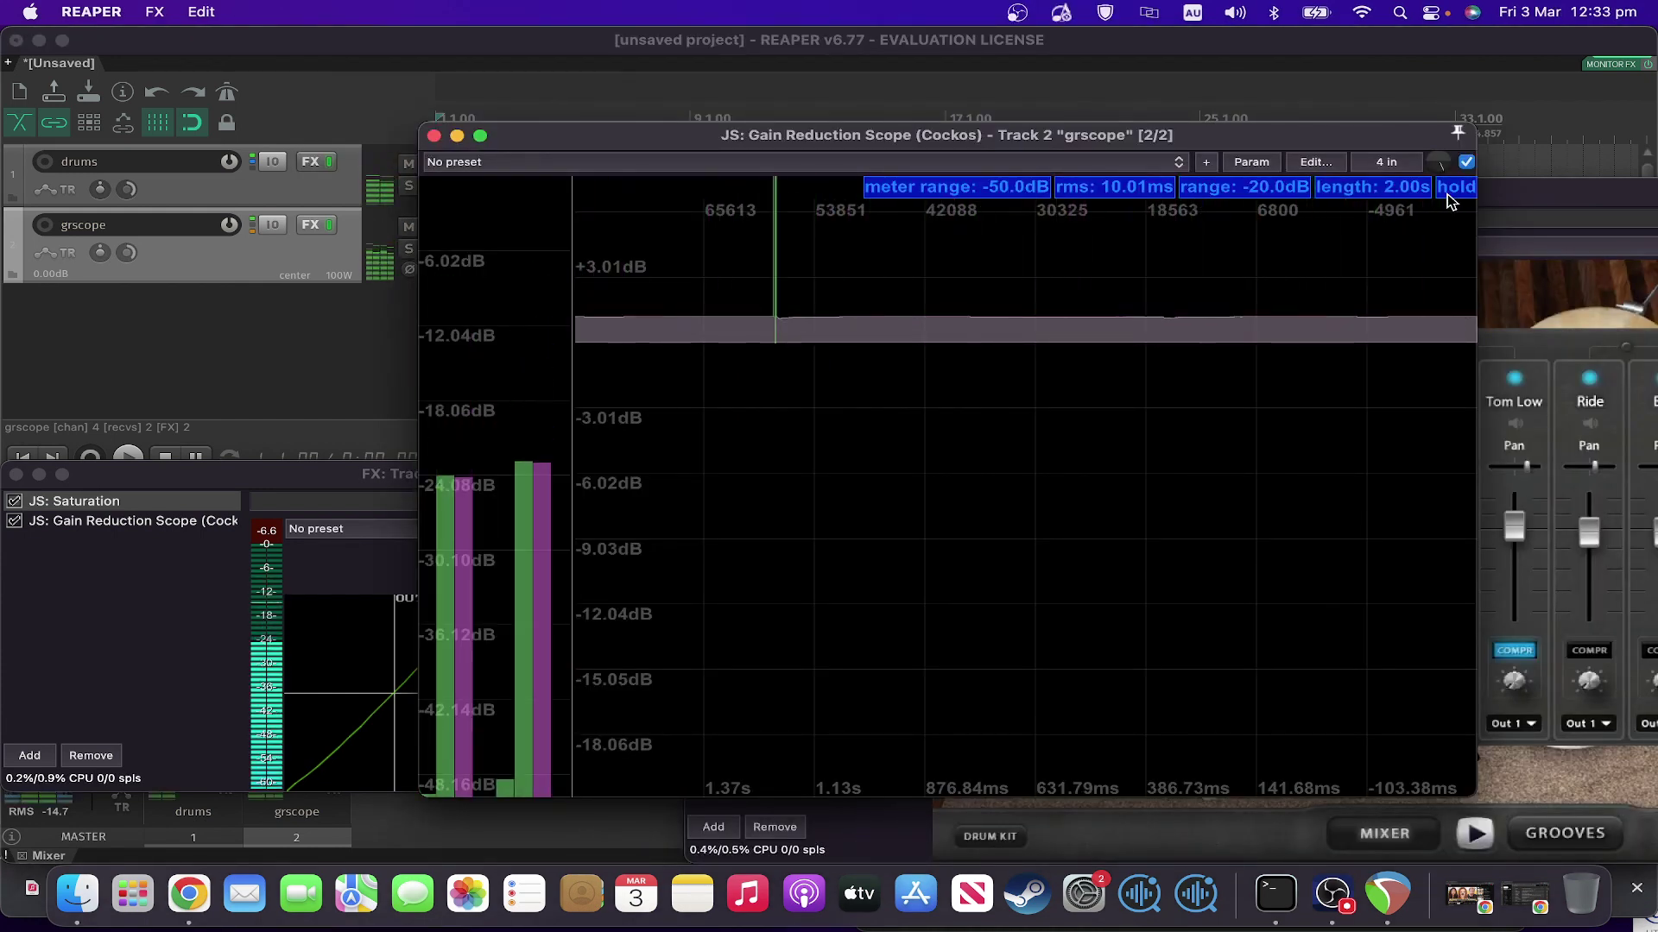
- Change the Gain Reduction Scope's hold value via the 'hold' label in its header
{"action": "left_click", "coordinate": [1450, 201]}
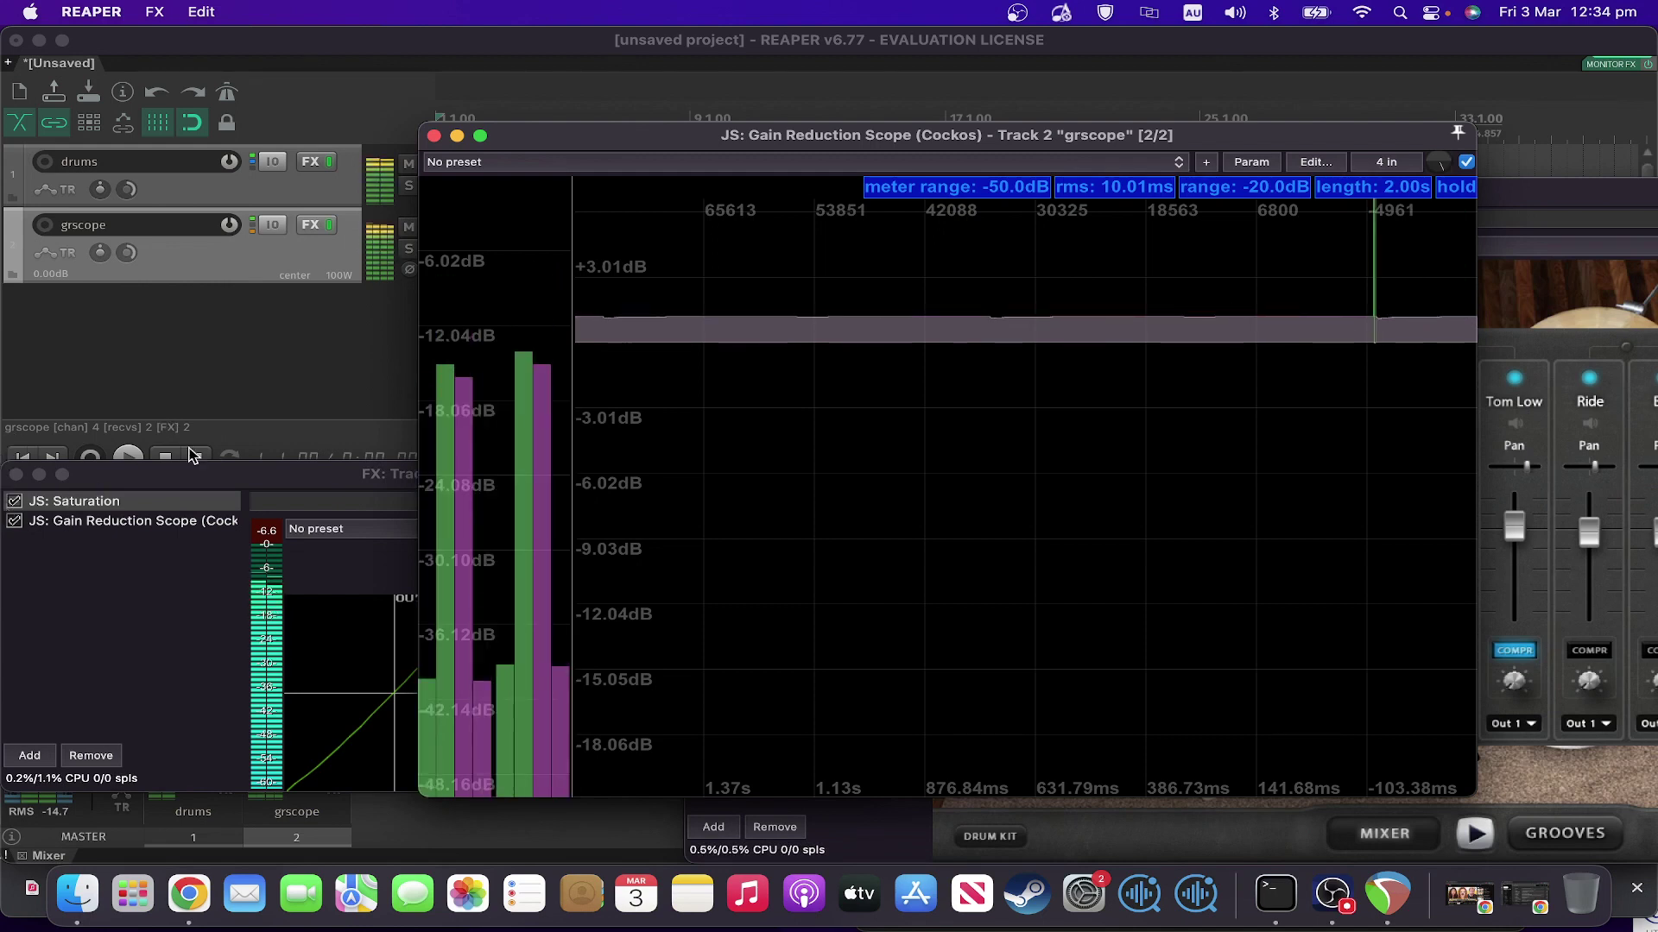
- Bypass the drums track's effects so the scope trace drops to no gain reduction
{"action": "left_click", "coordinate": [329, 161]}
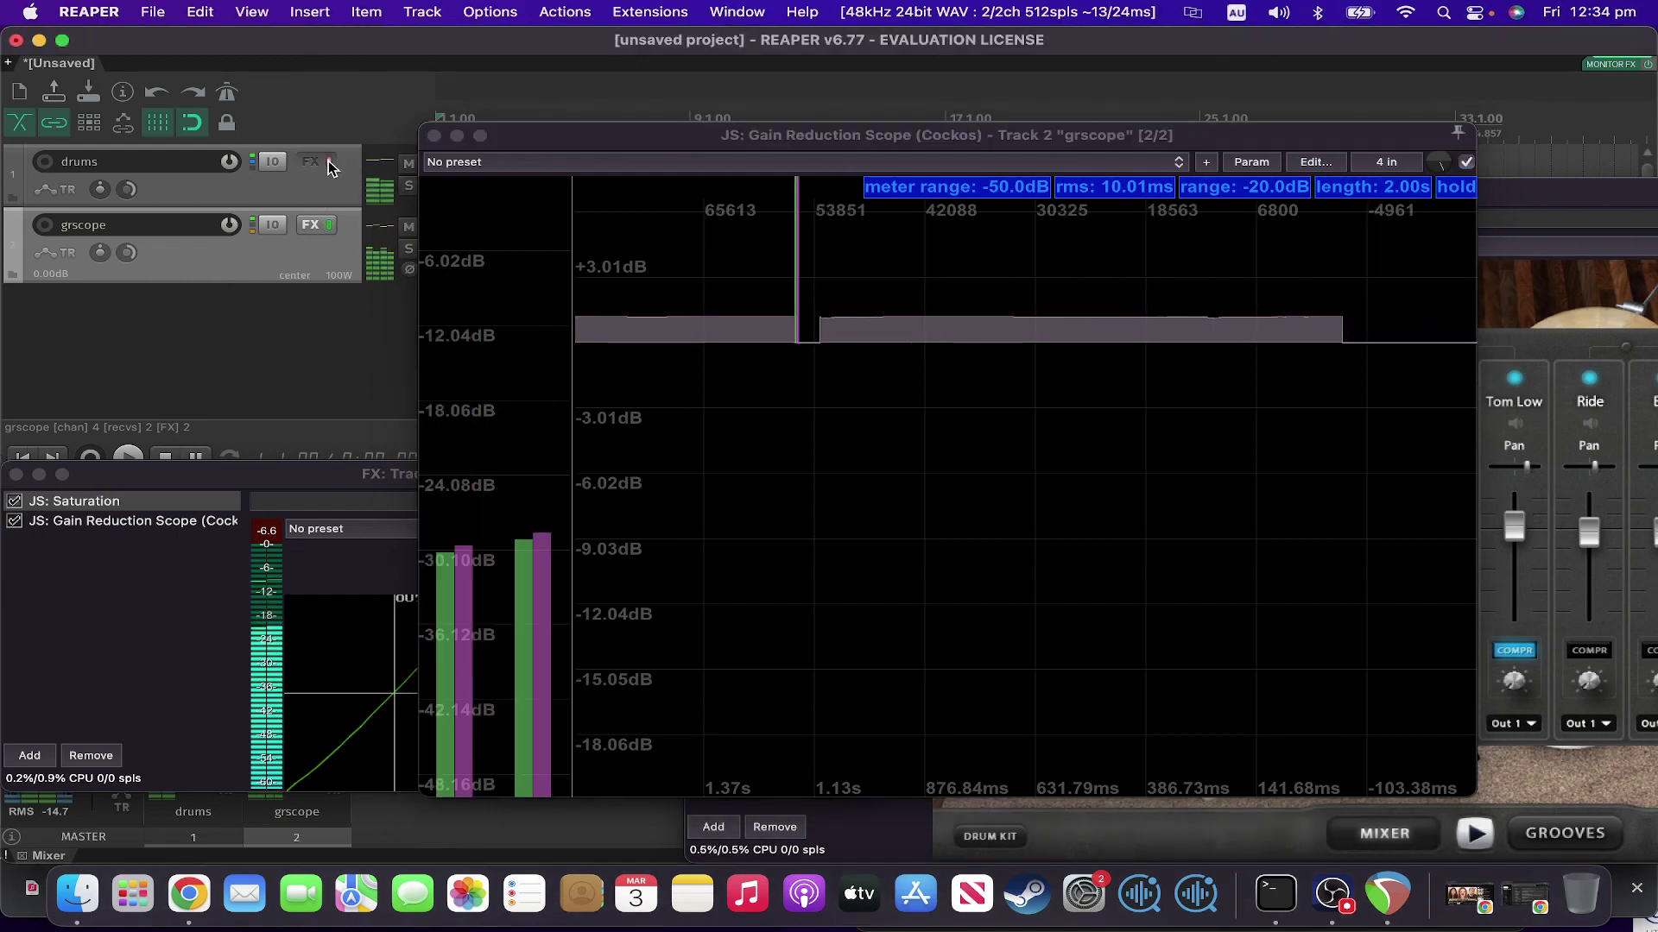